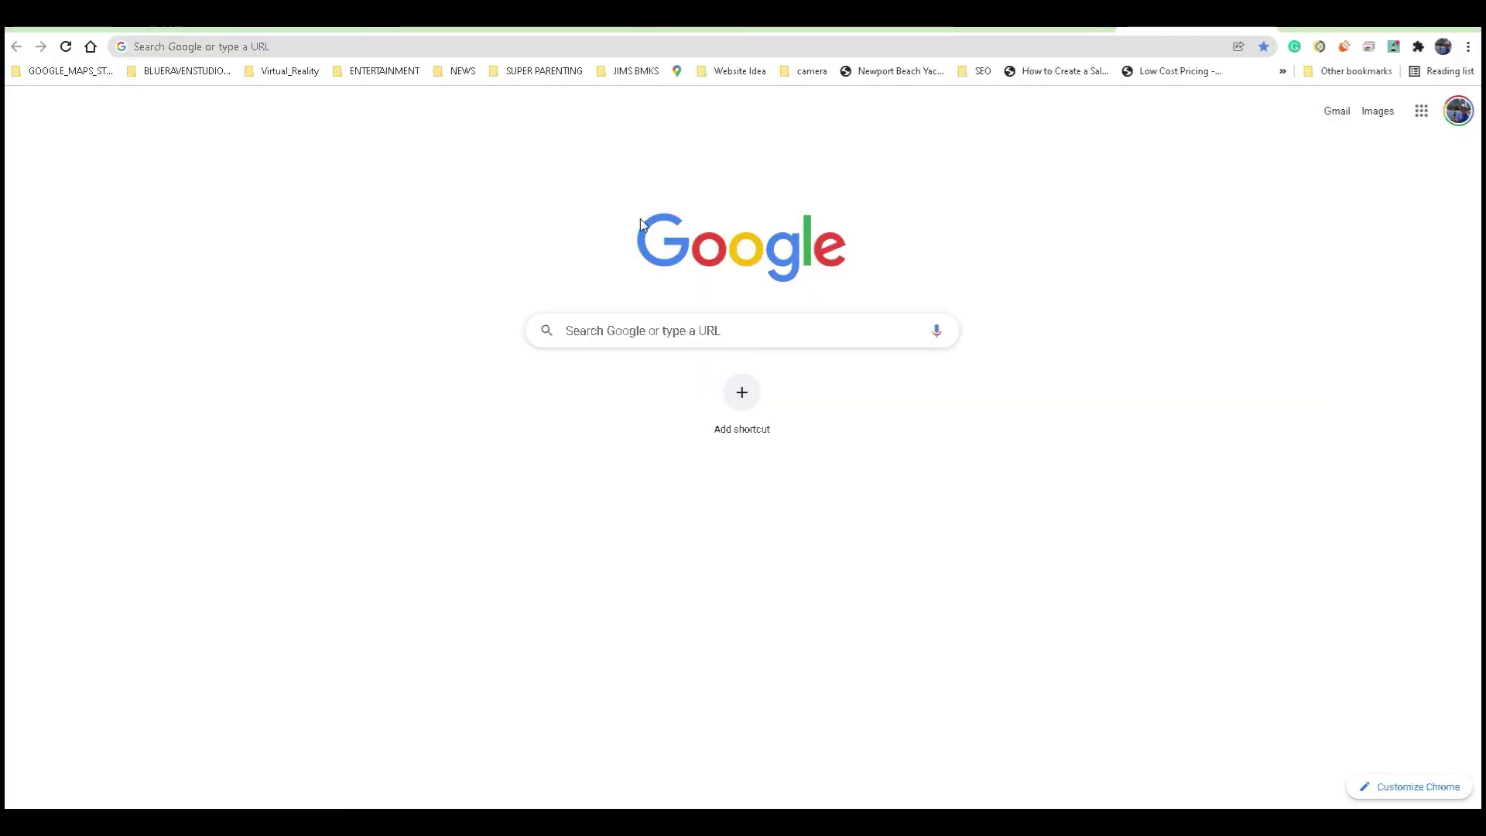
- Go to google.com/business and open the BLUERAVENstudios business dashboard
click(308, 47)
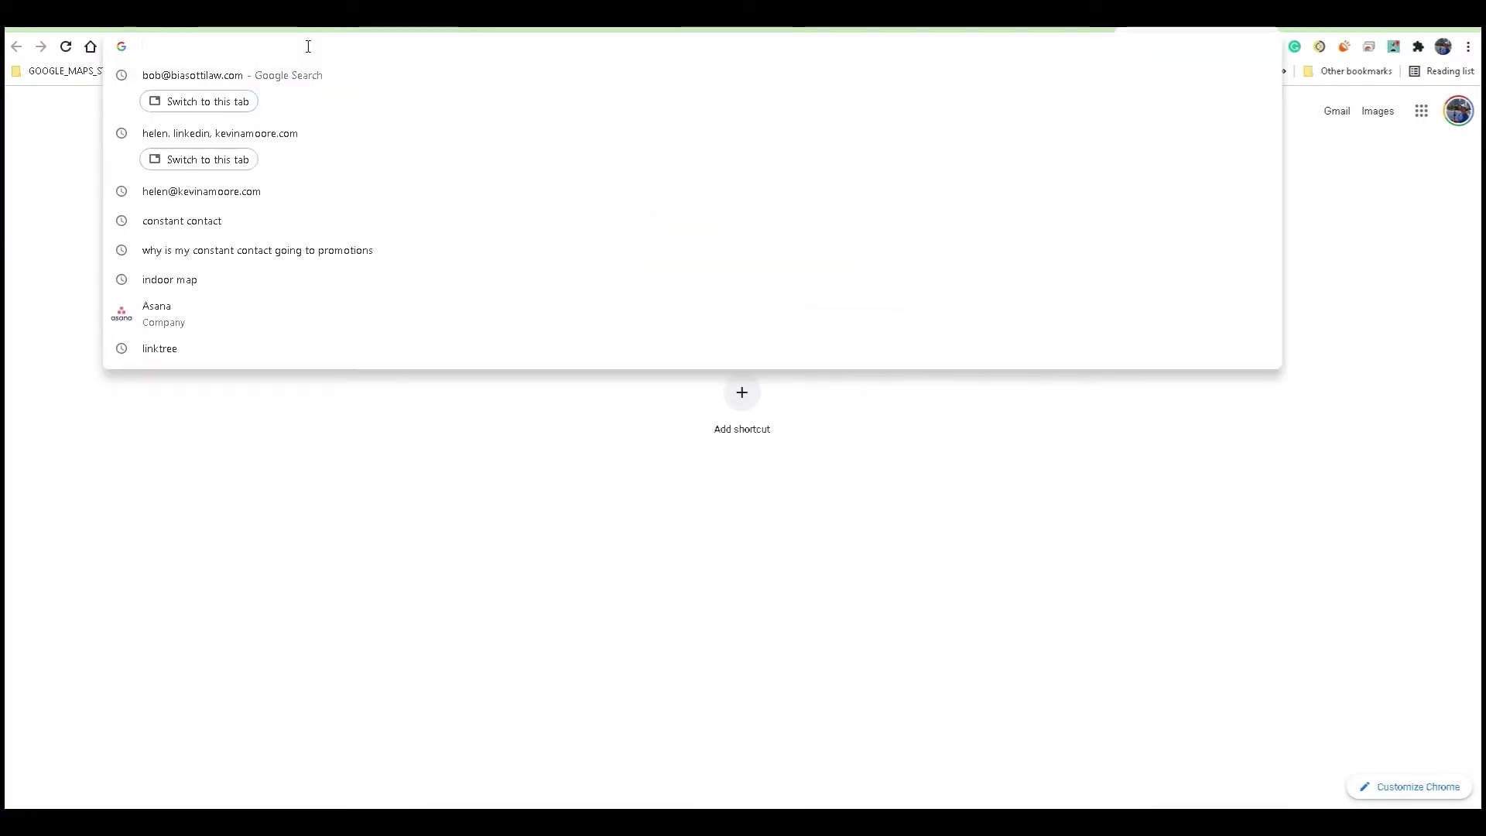
text(google)
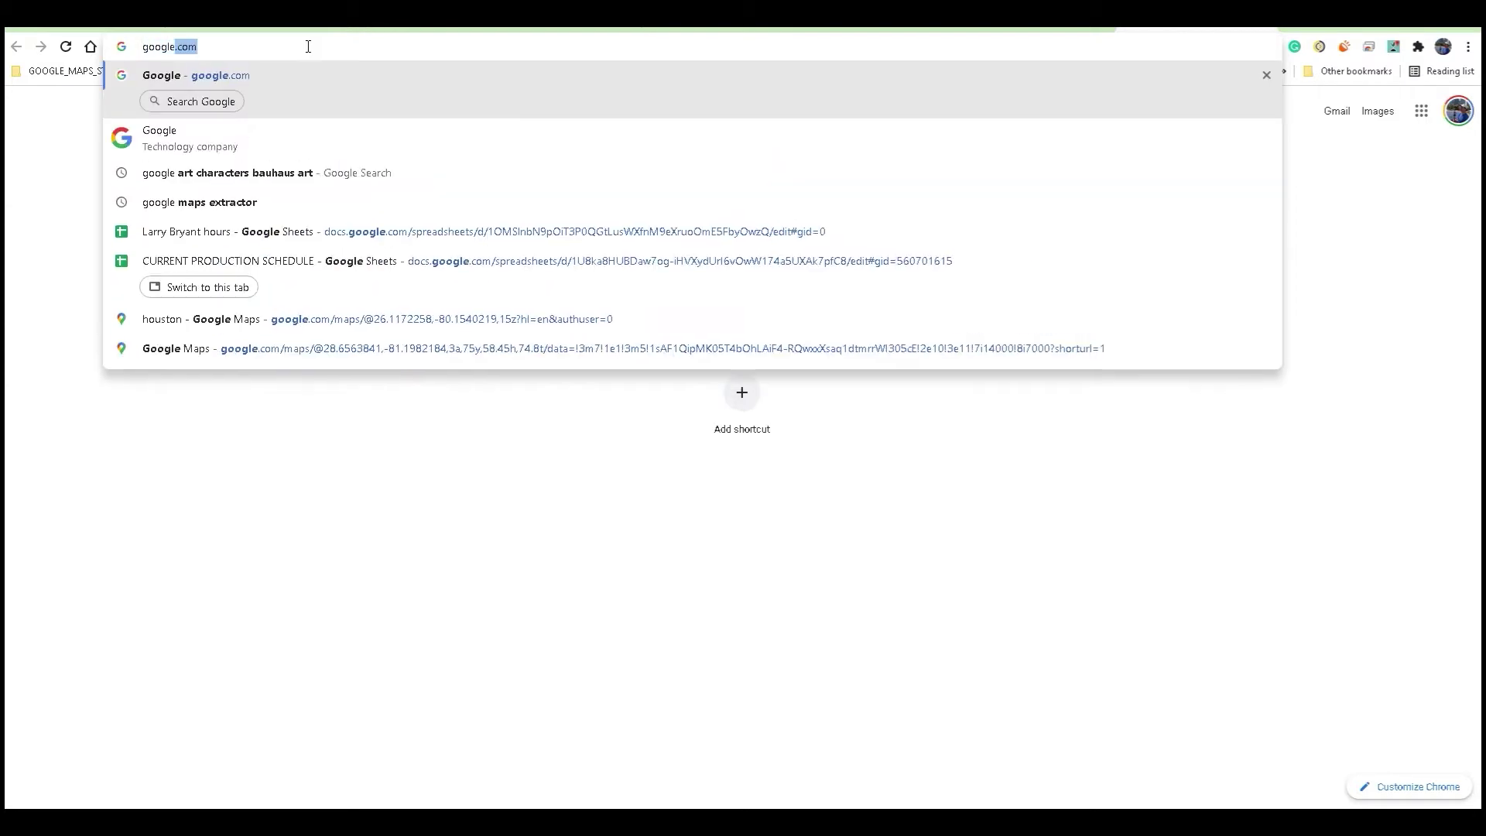
text(.com)
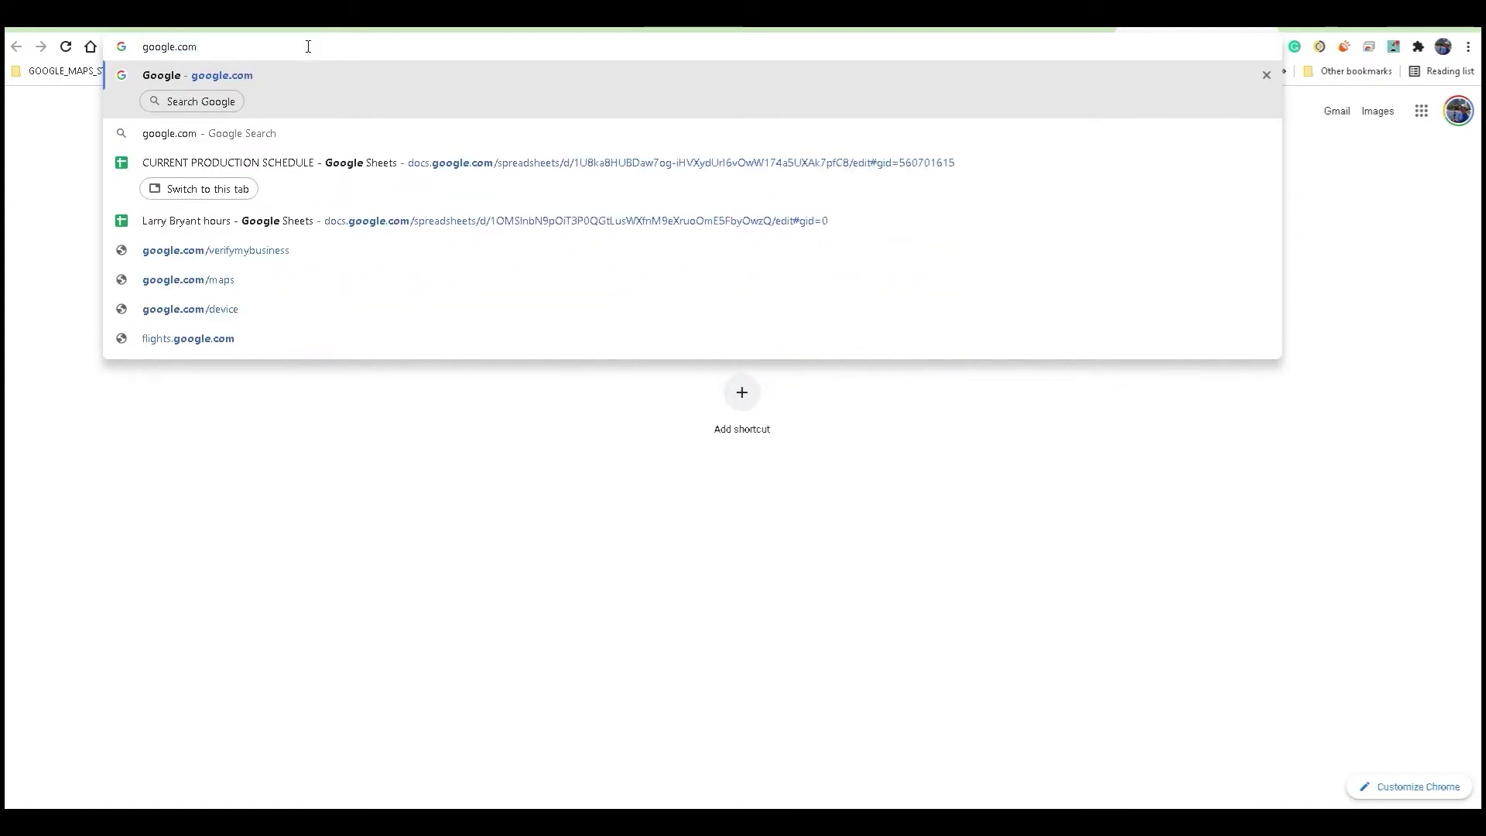
text(/busine)
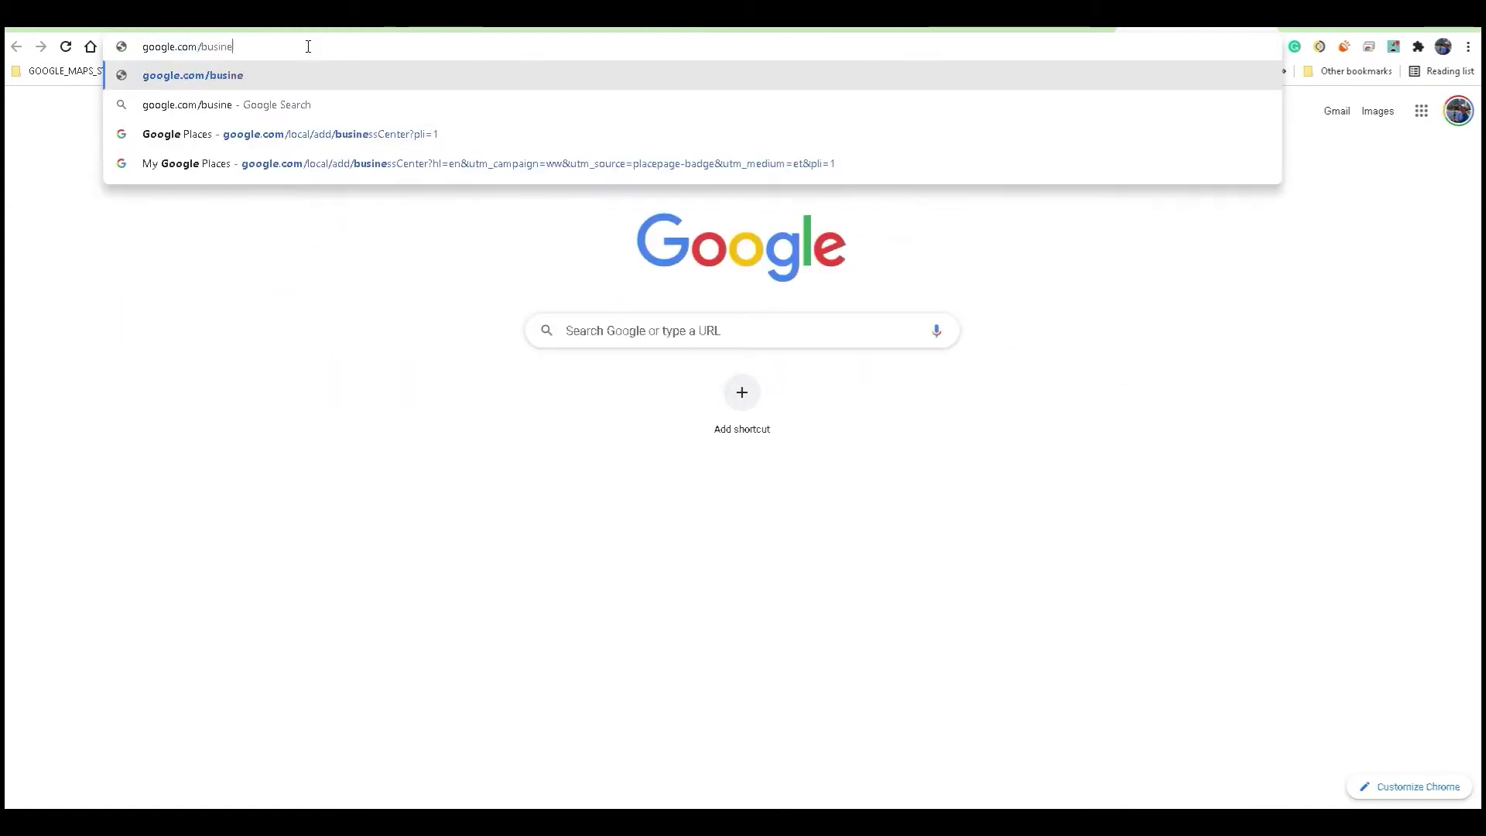
text(ss)
key(Return)
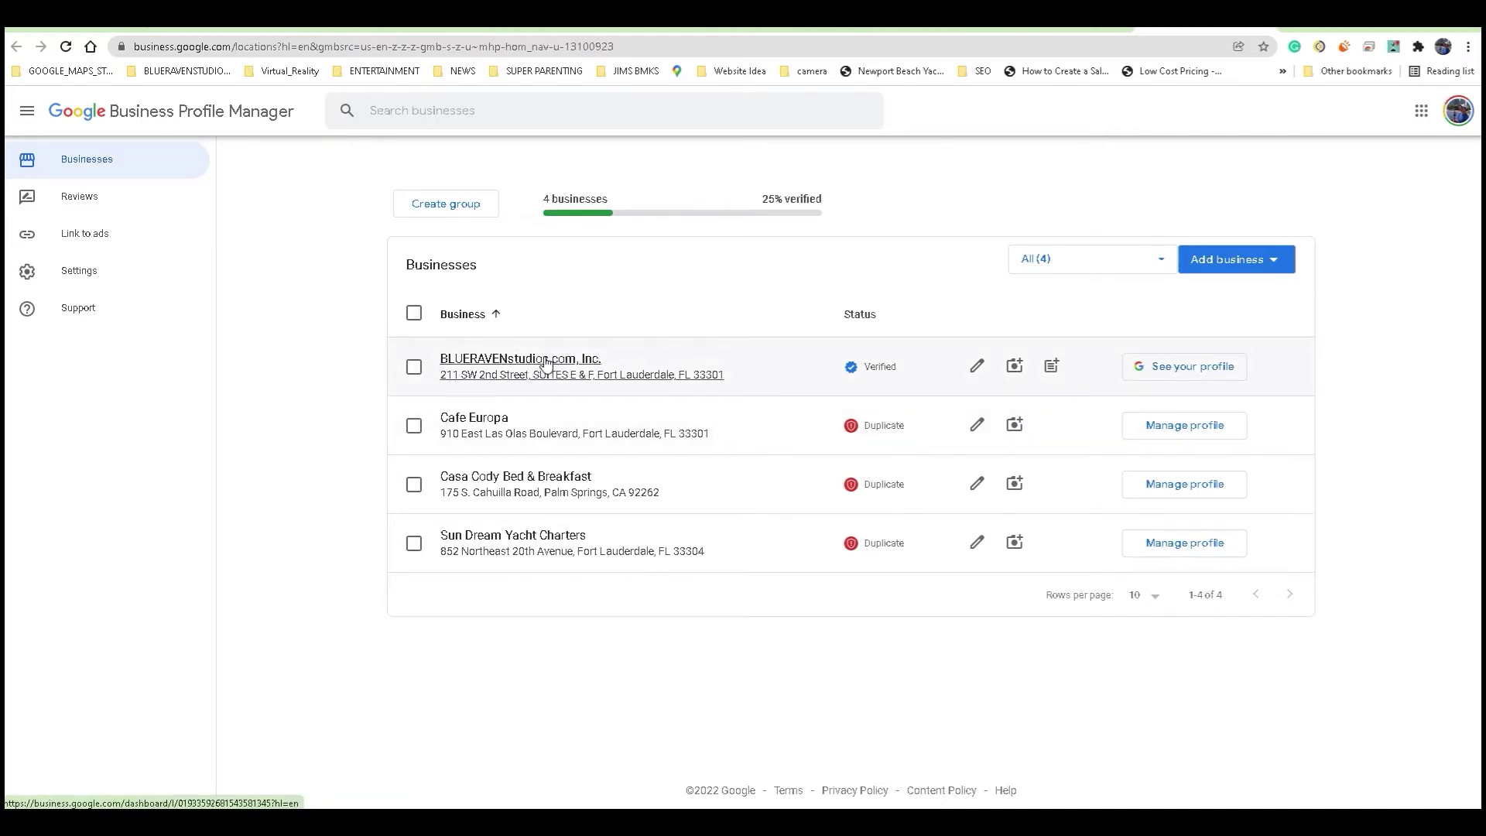
click(544, 360)
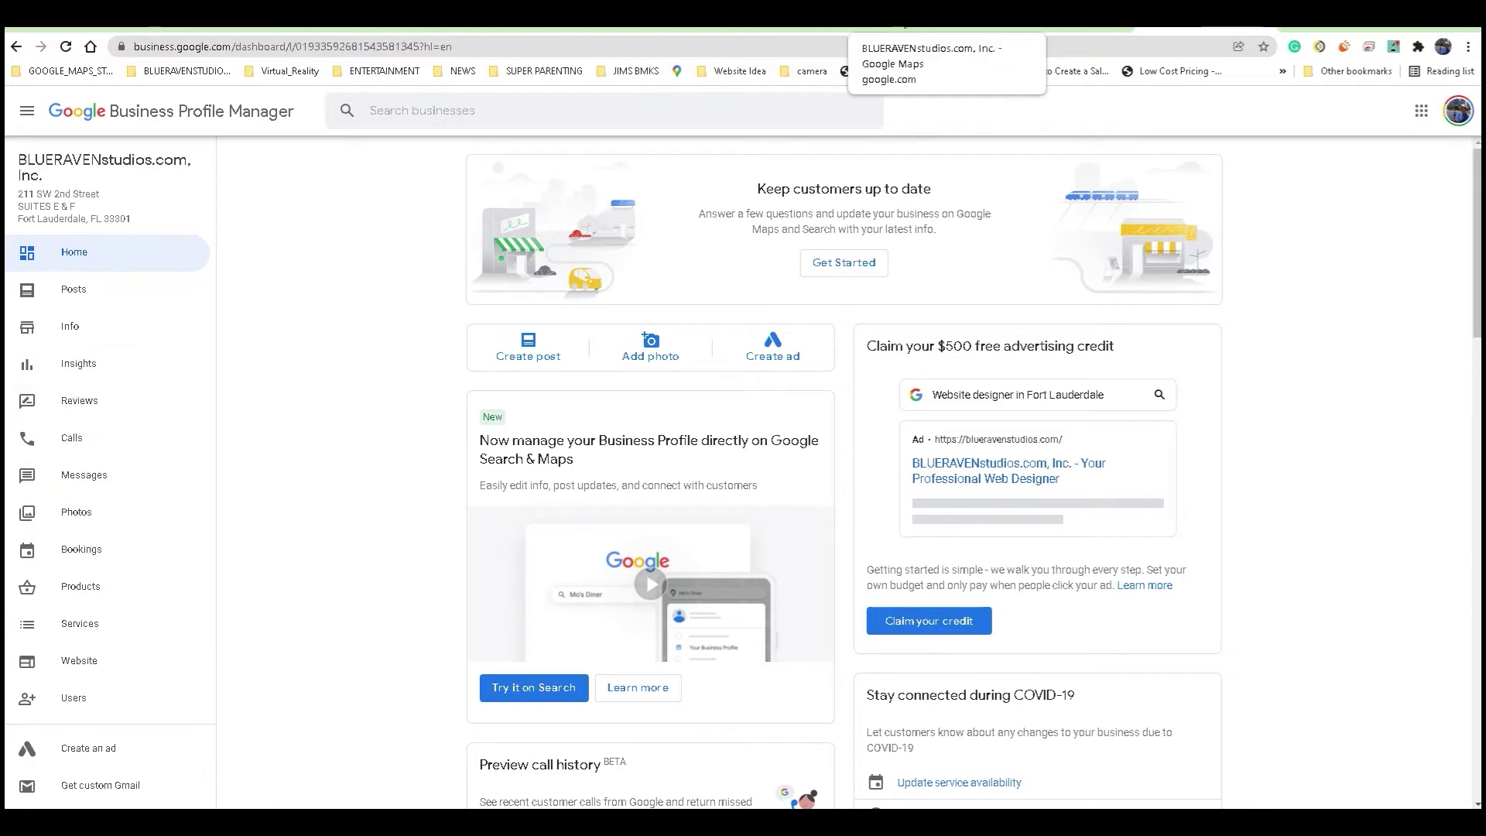
- Switch to the Google Maps tab showing the BLUERAVENstudios.com, Inc. listing
click(894, 14)
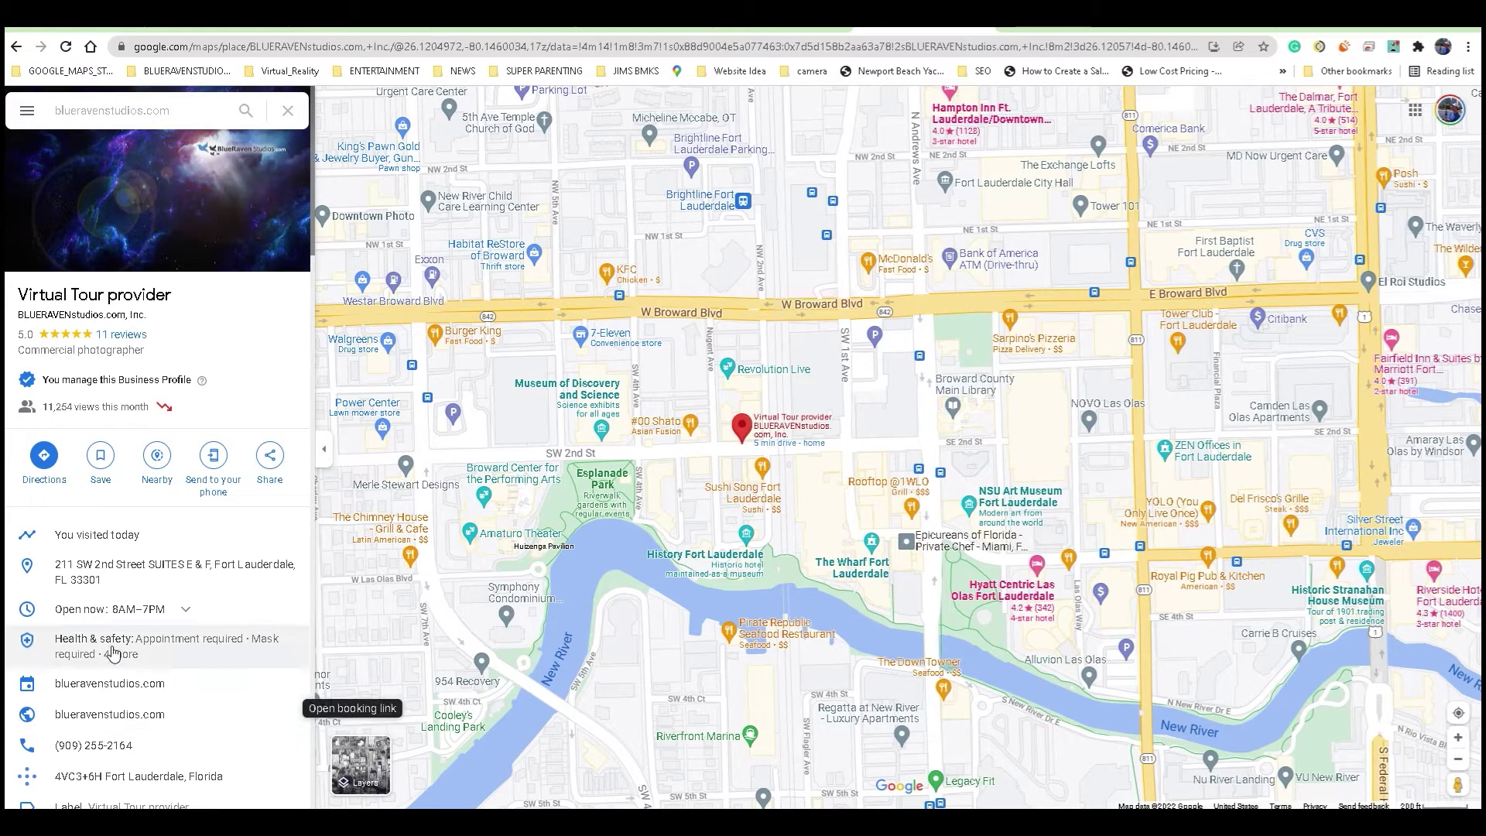
scroll(130, 488, down, 2)
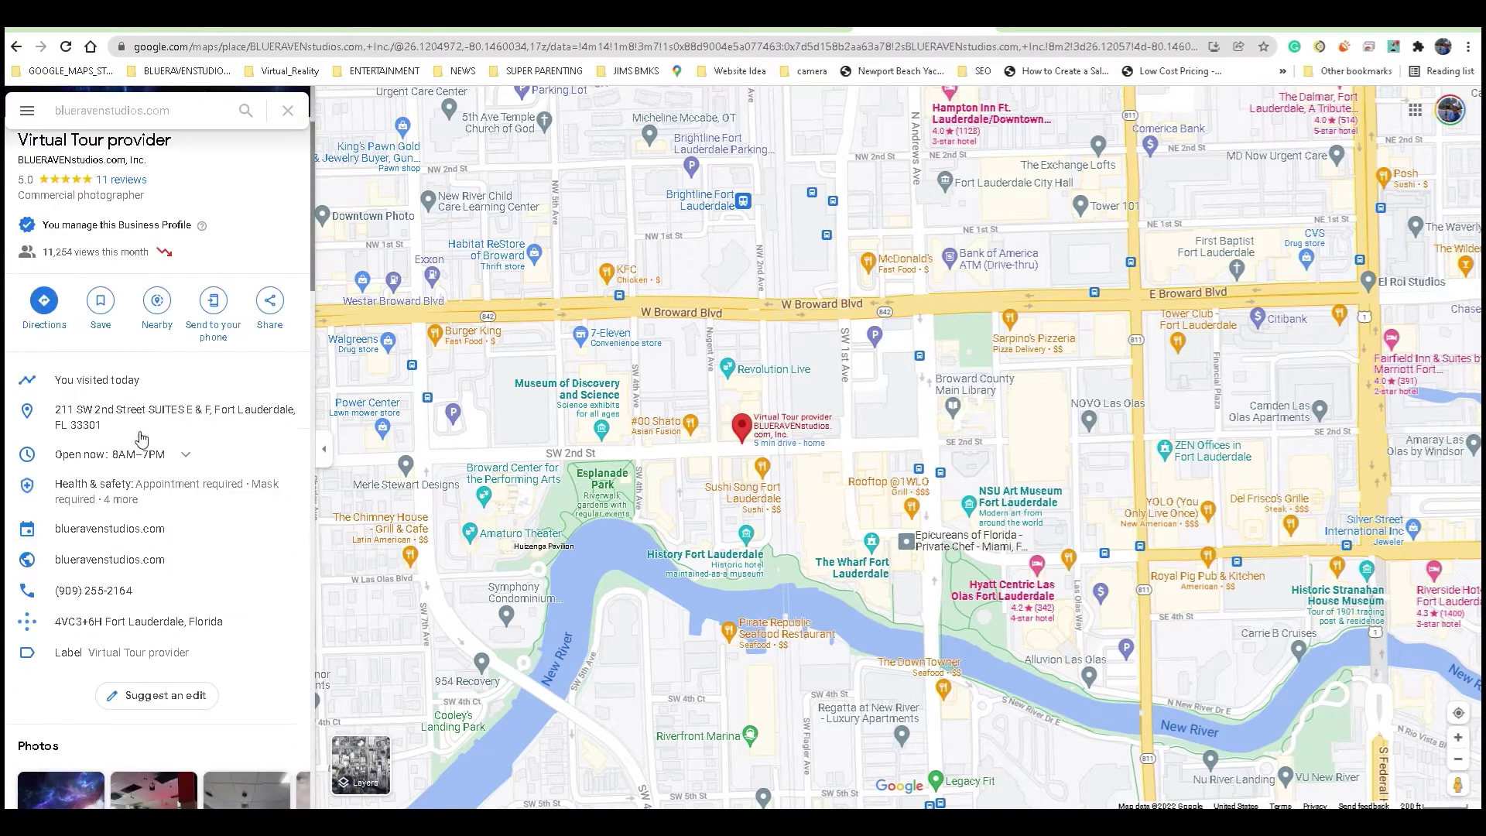
scroll(139, 561, down, 2)
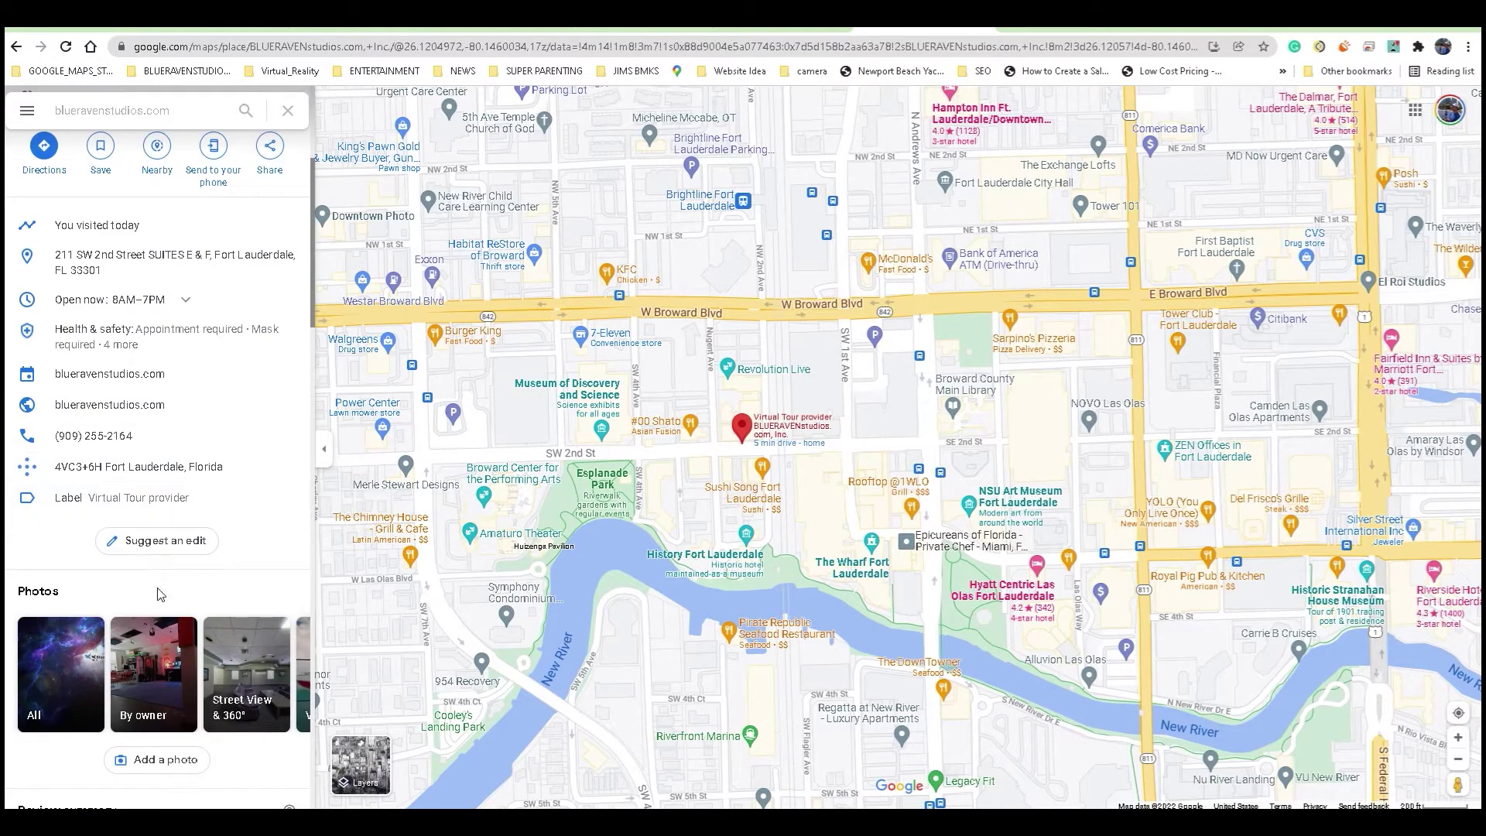
scroll(186, 605, down, 1)
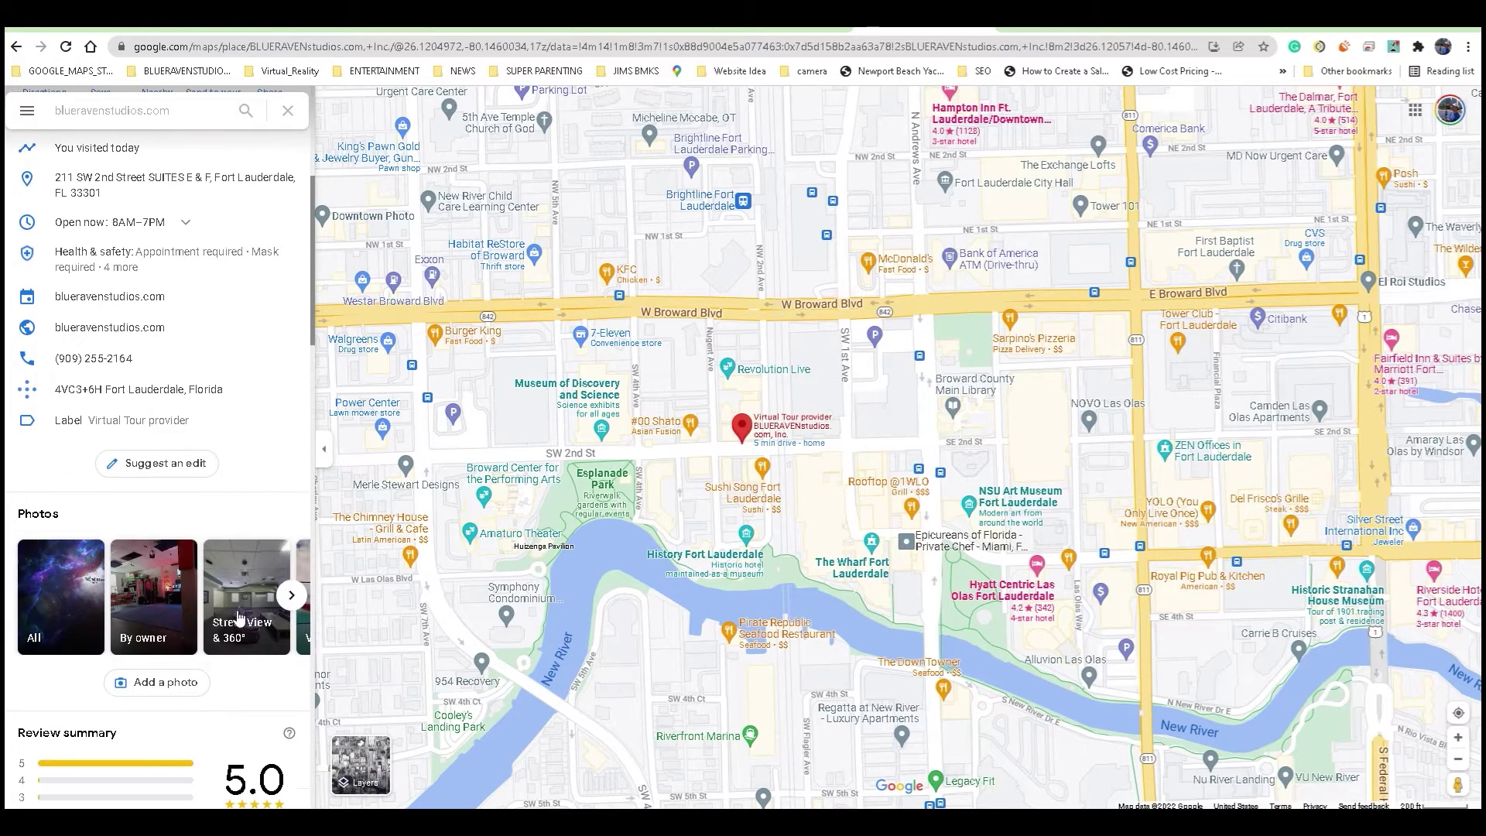
- Browse more of the Maps listing's photo categories, then return to the profile dashboard
click(289, 595)
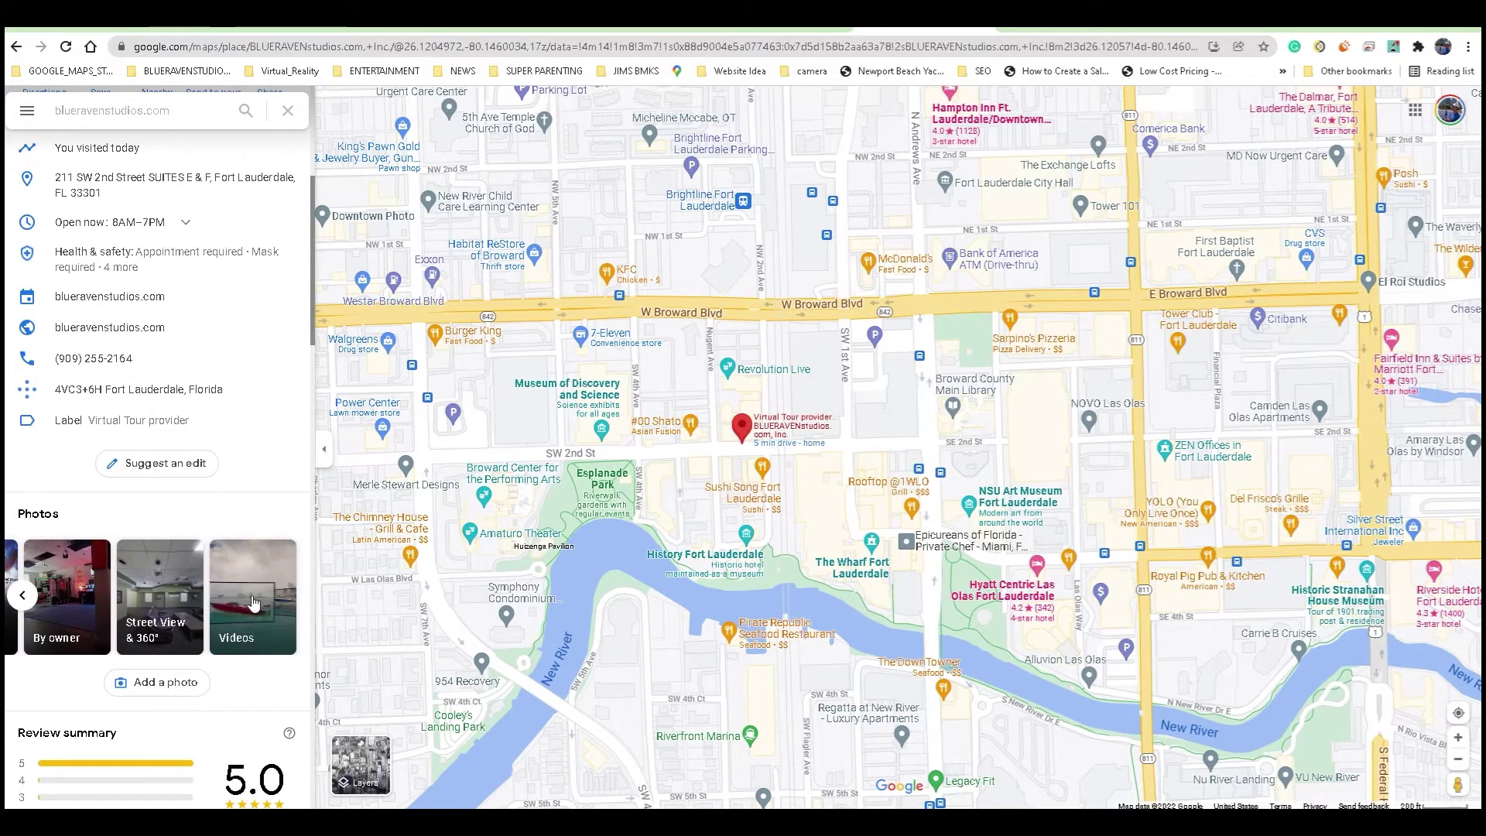
scroll(159, 421, up, 1)
scroll(158, 420, up, 2)
scroll(160, 421, up, 2)
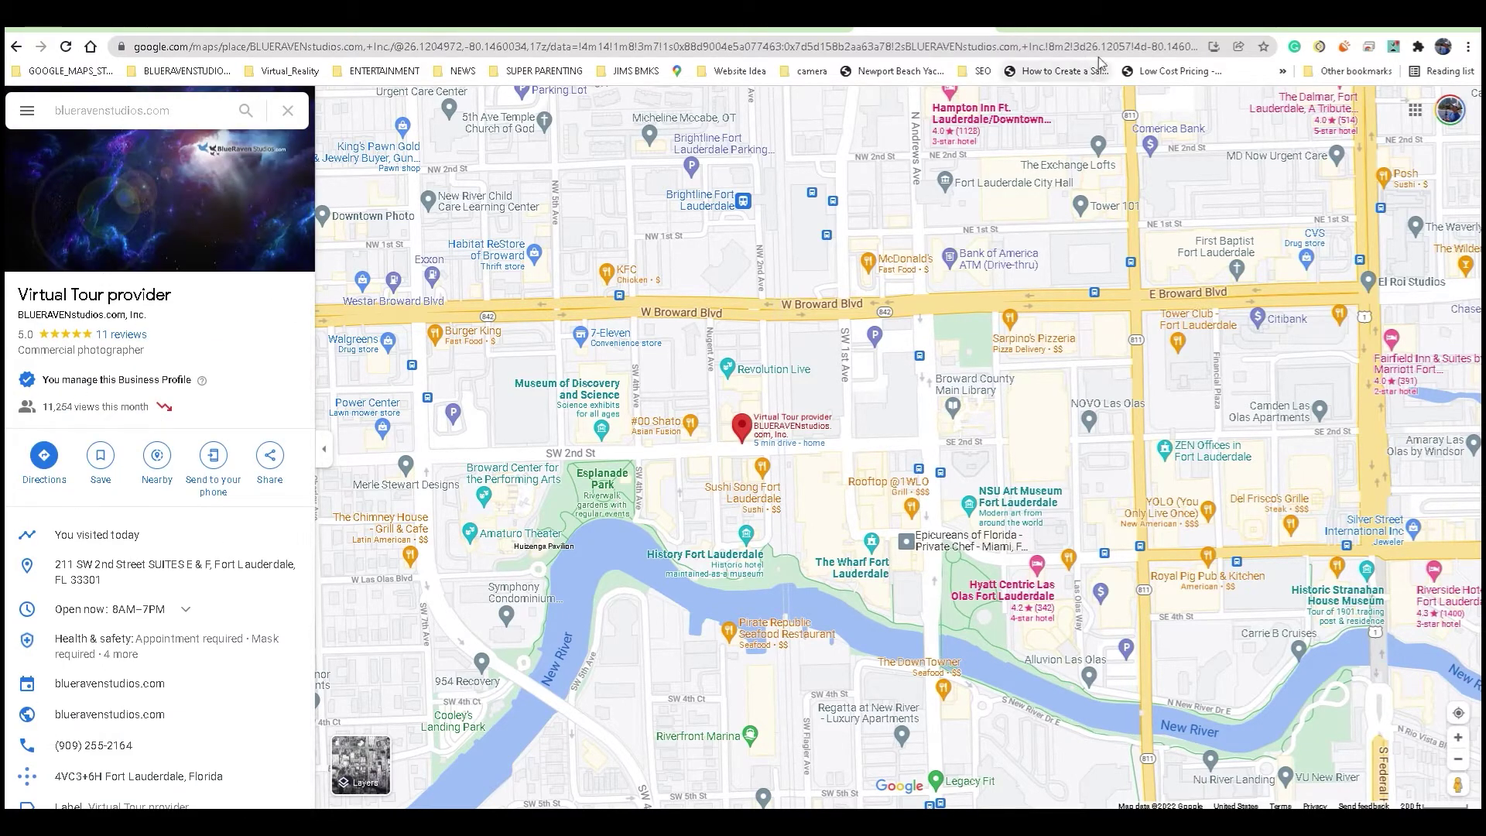
click(1231, 13)
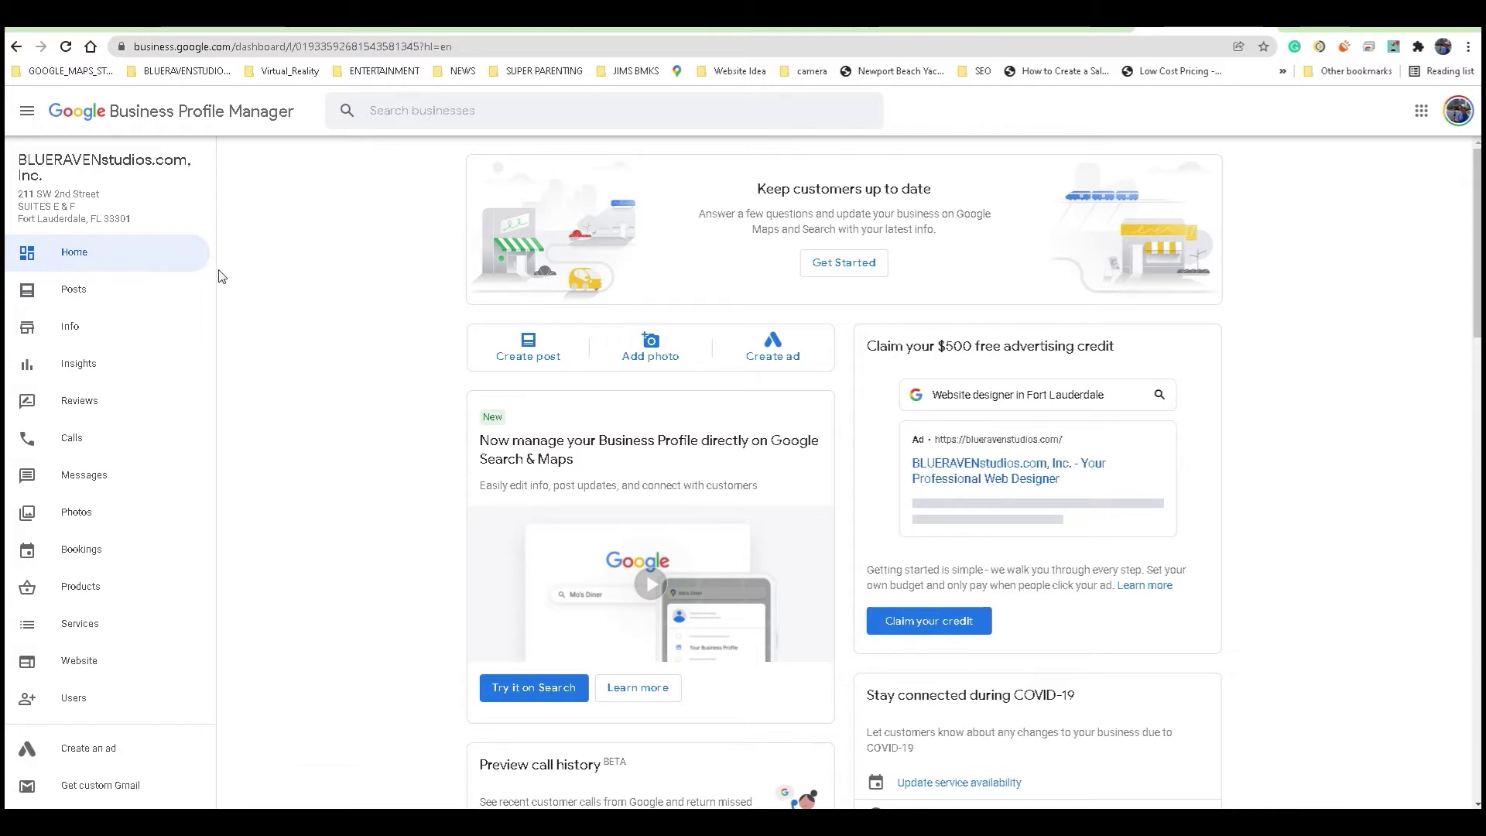
- View the gallery's Team, Interior, Exterior and Overview photos, then start adding new photos
click(84, 523)
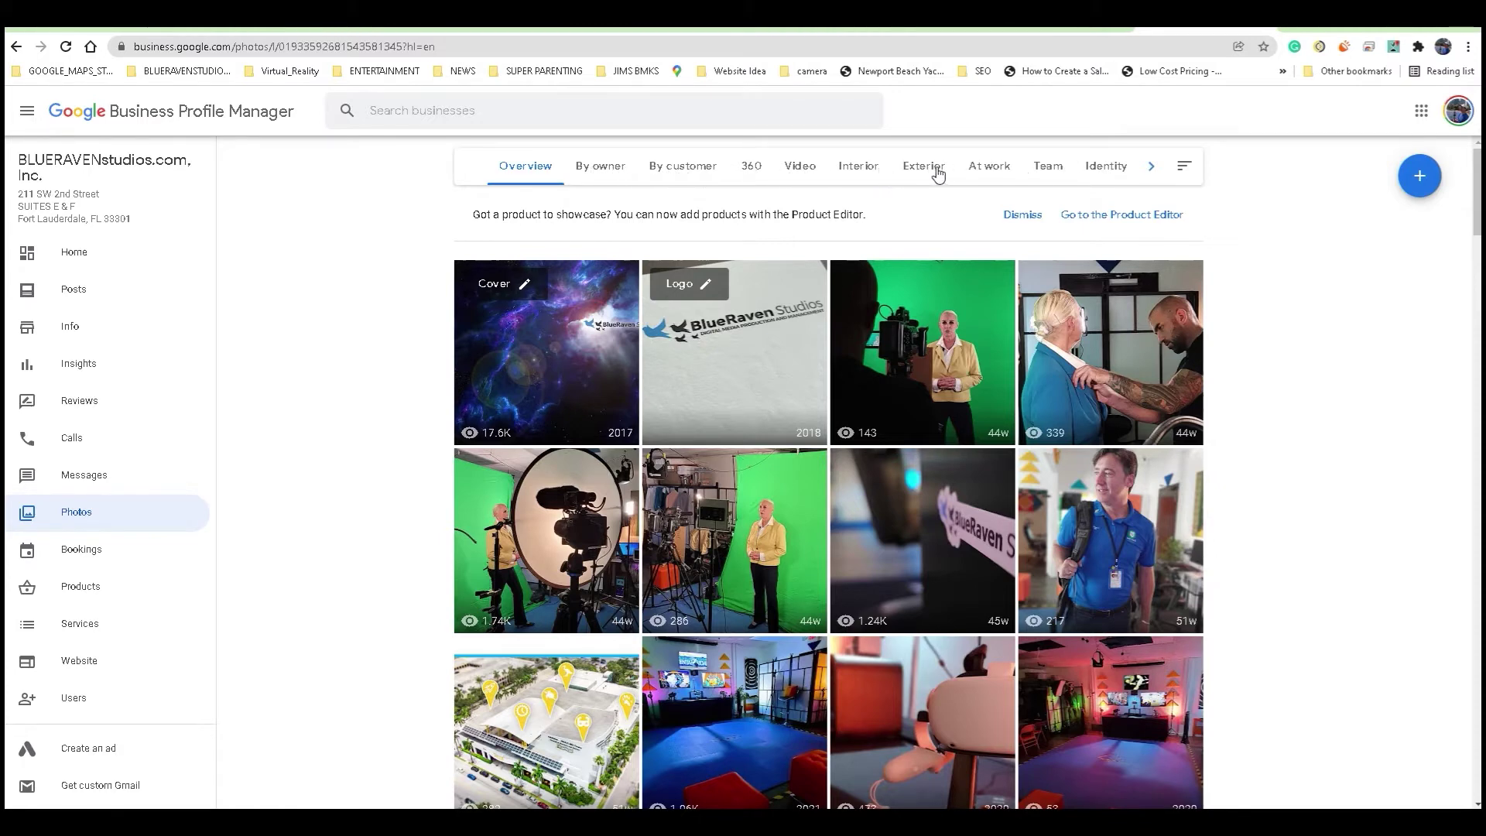
click(1048, 168)
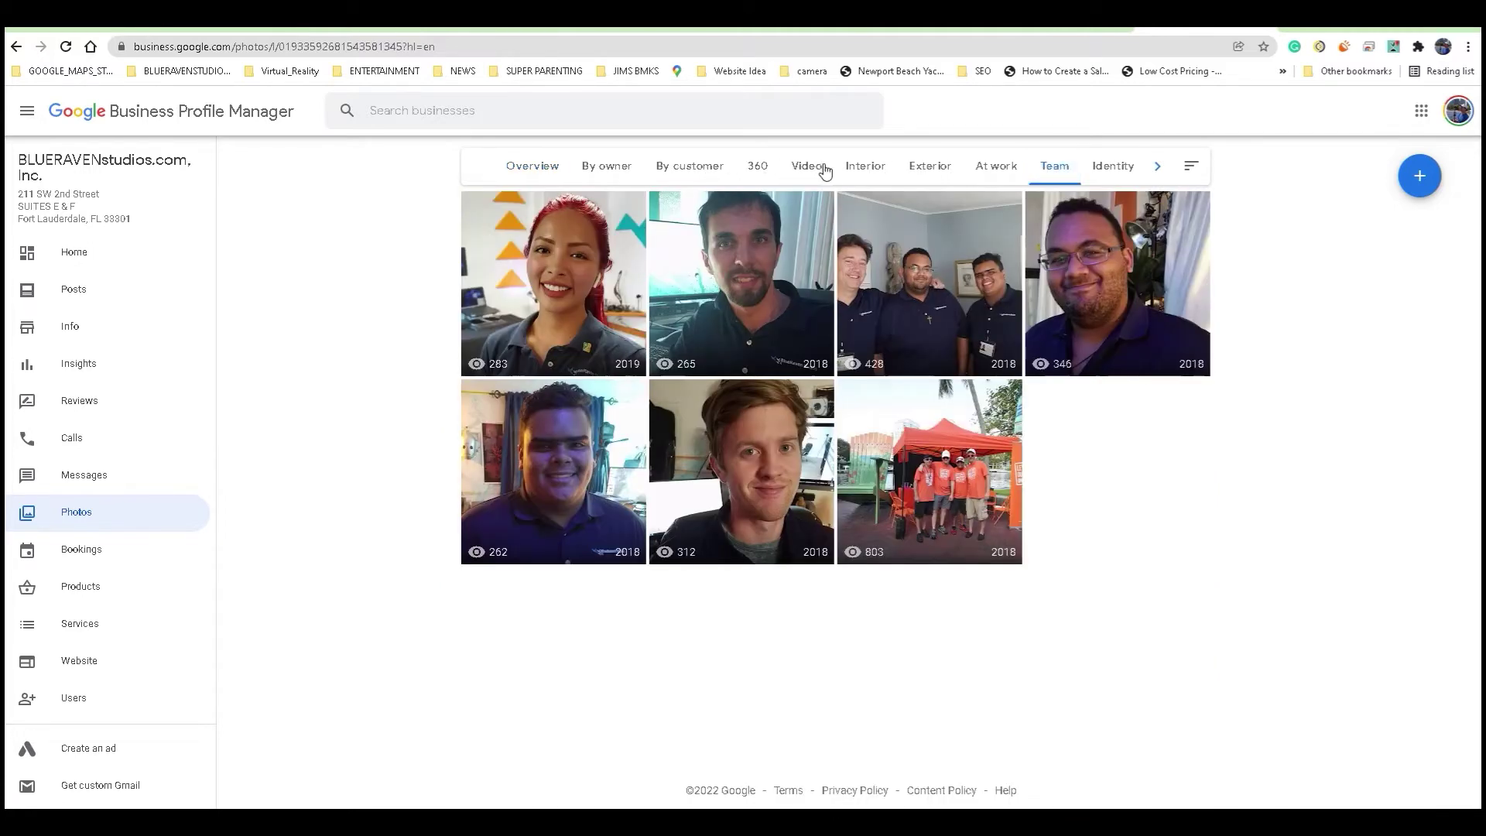
click(864, 172)
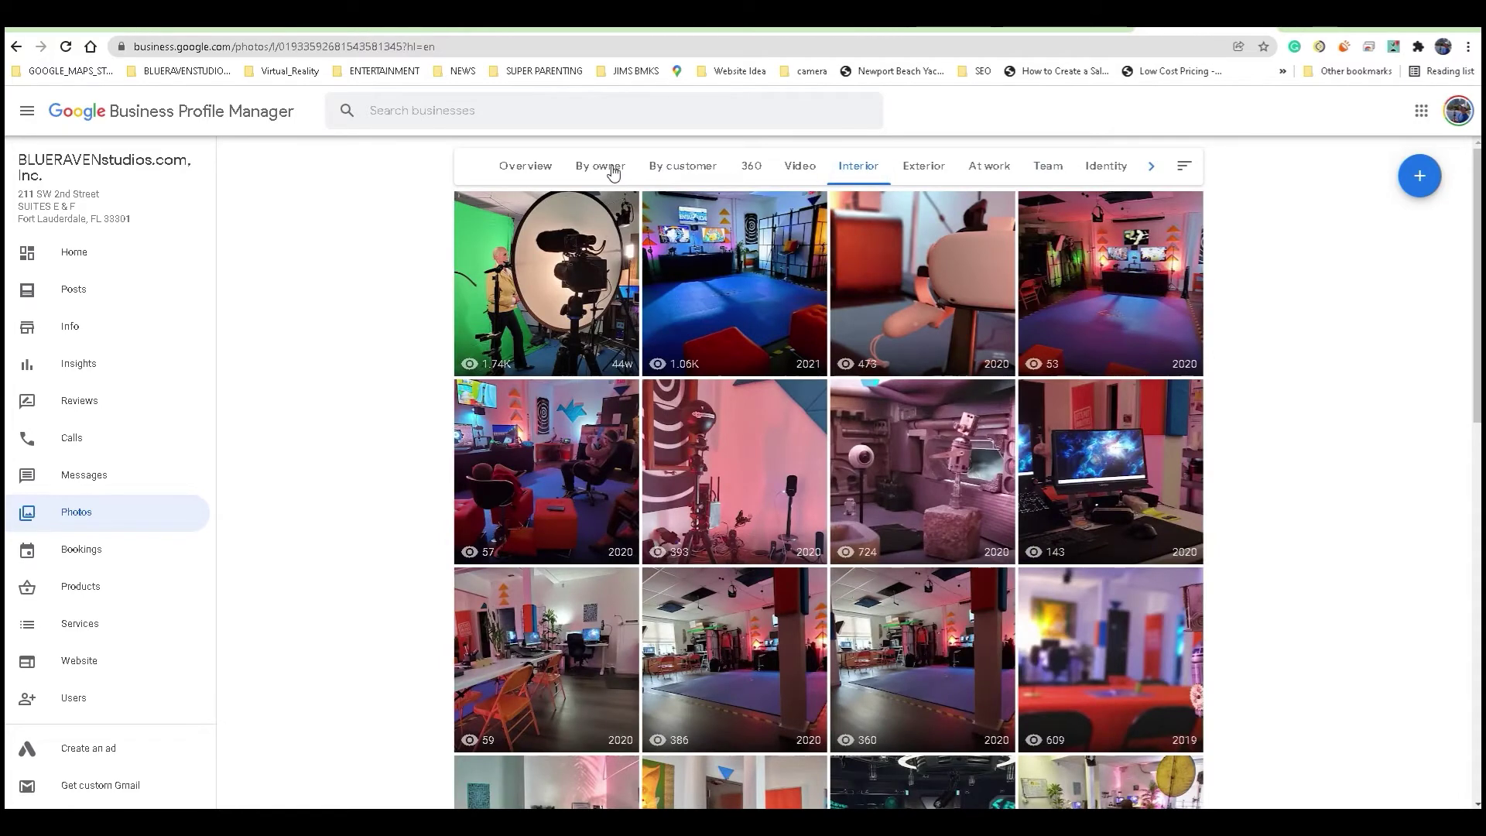
click(922, 171)
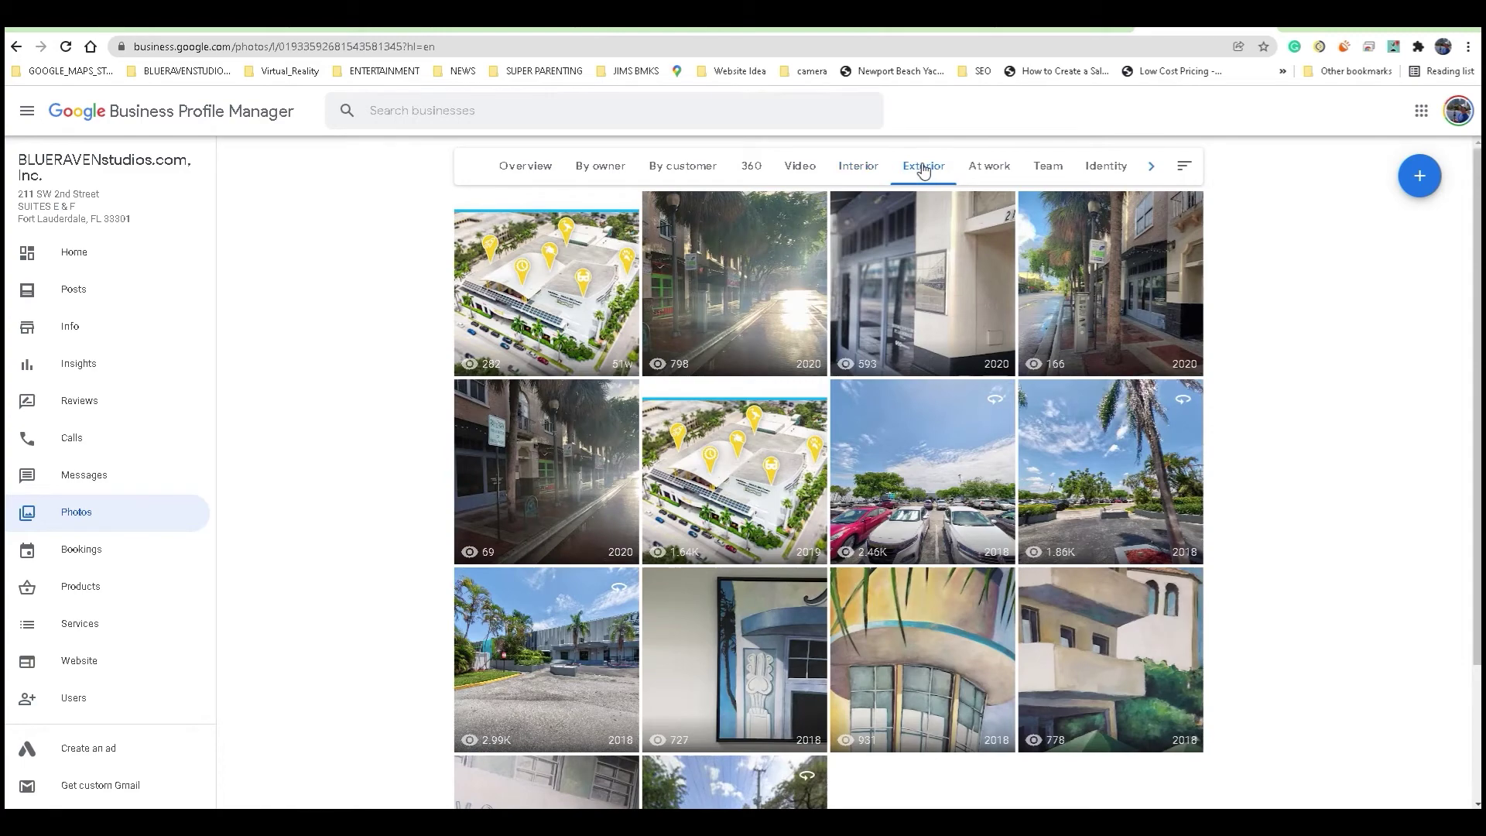
click(535, 173)
scroll(981, 308, down, 1)
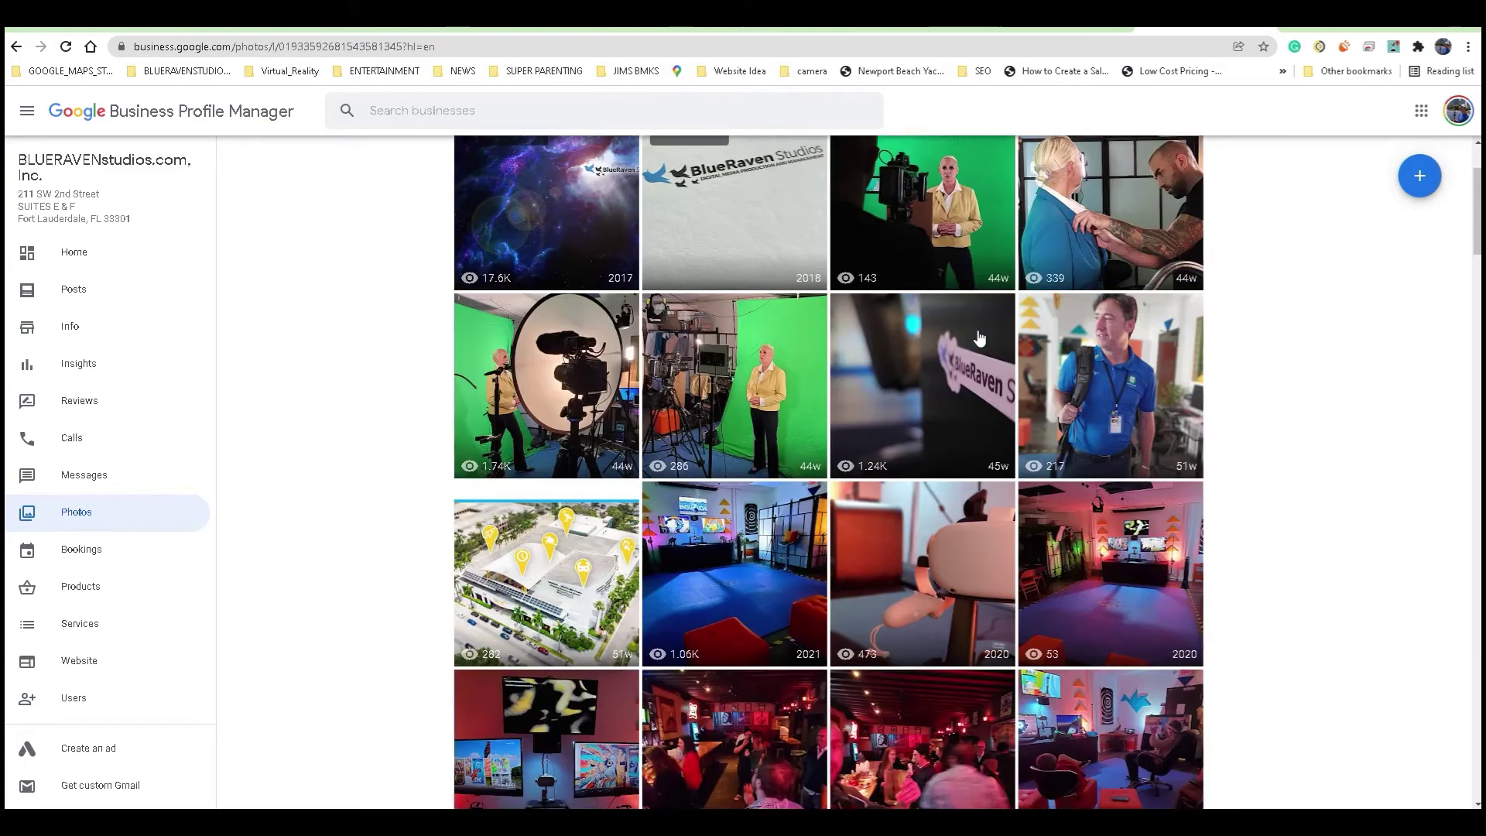
scroll(979, 320, down, 3)
scroll(978, 331, down, 1)
scroll(975, 336, down, 1)
scroll(975, 338, down, 2)
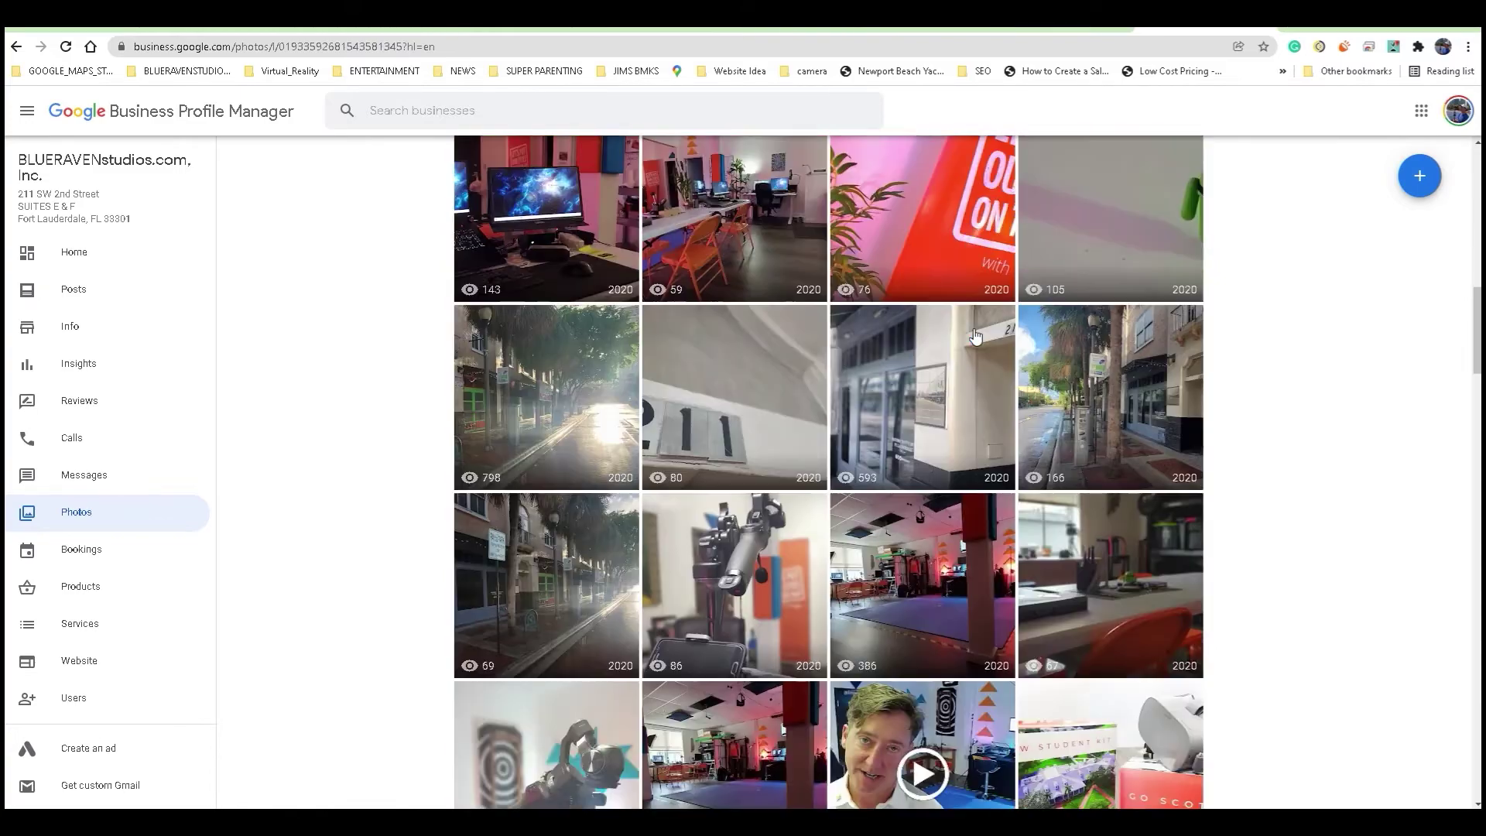
scroll(975, 337, up, 2)
scroll(975, 336, up, 3)
scroll(976, 334, up, 1)
scroll(975, 335, up, 1)
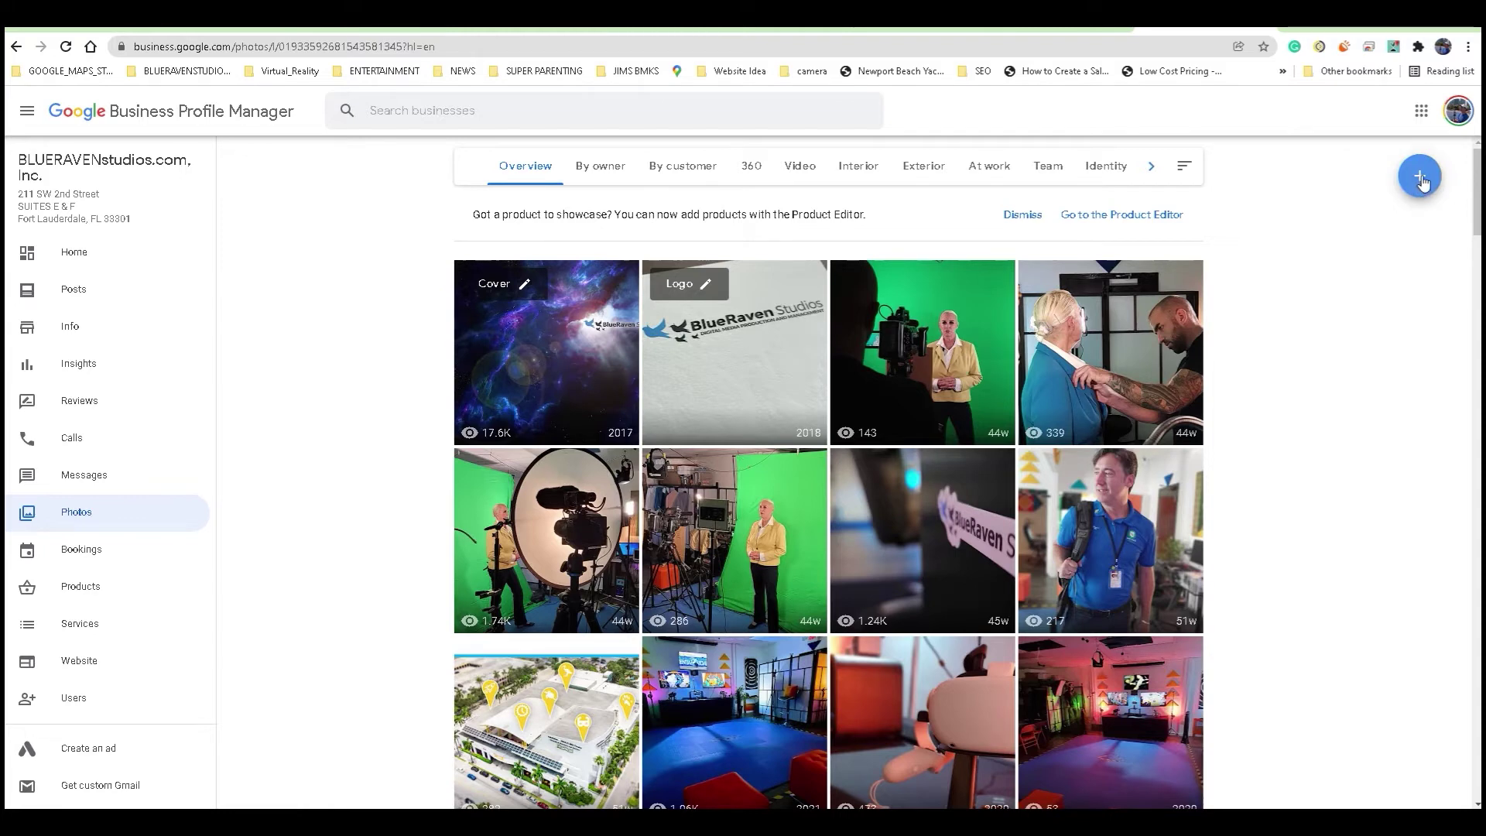
click(1420, 177)
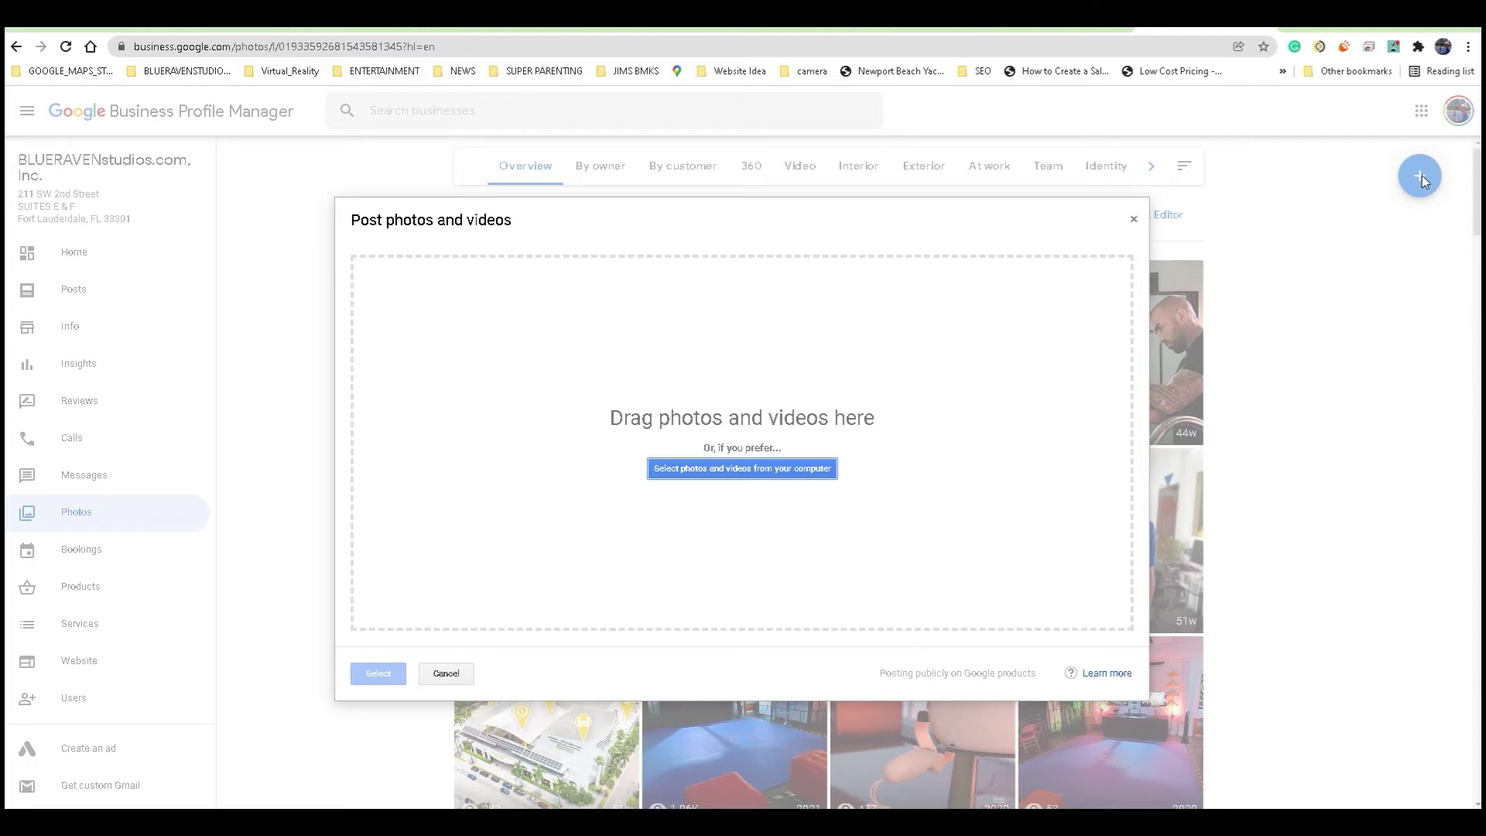
- Choose to add photos and videos from the computer
click(737, 470)
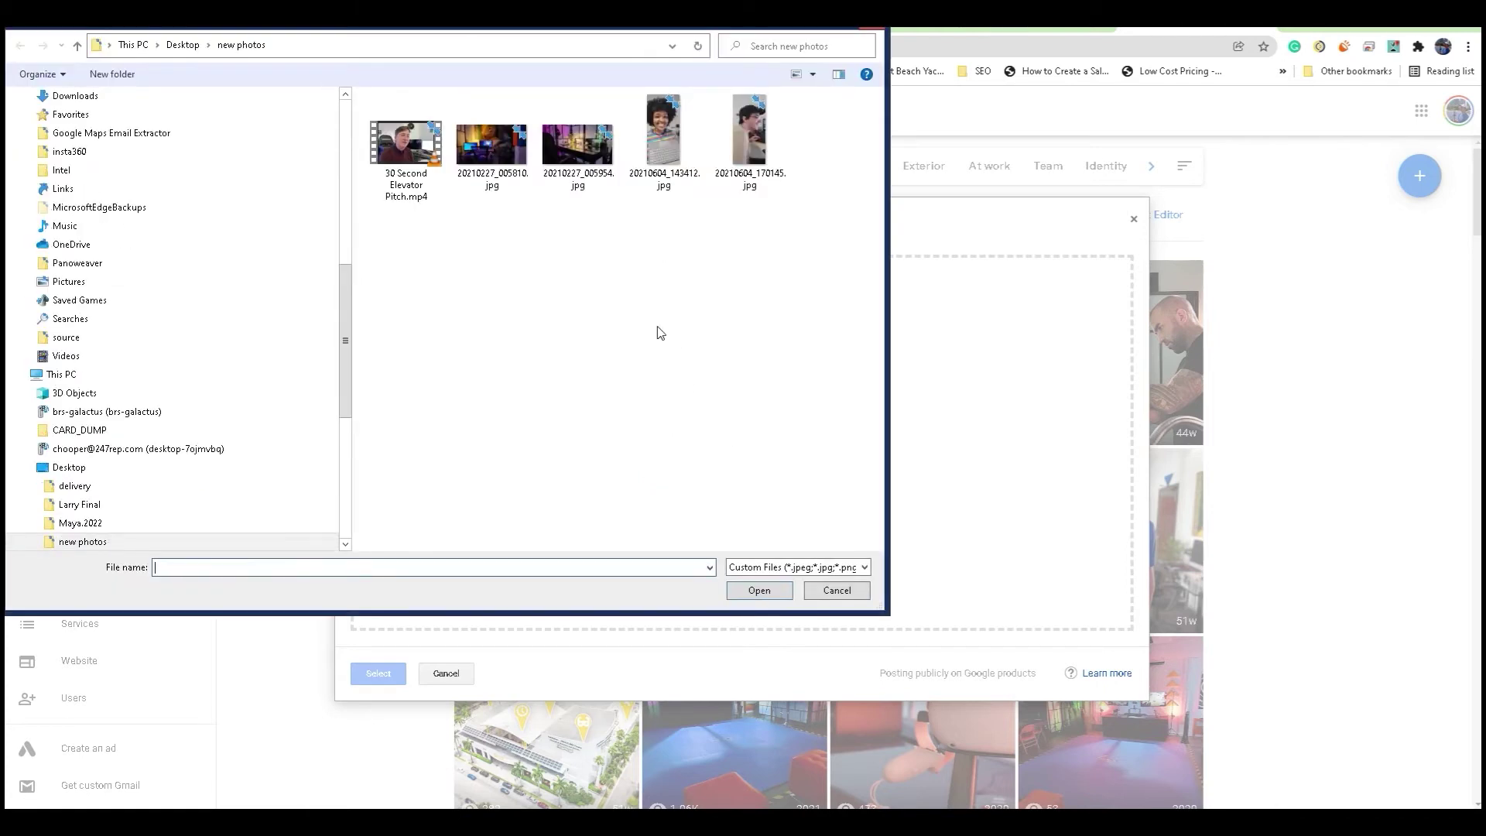
- Upload the two portraits and two studio shots, leaving out the elevator pitch video
click(745, 139)
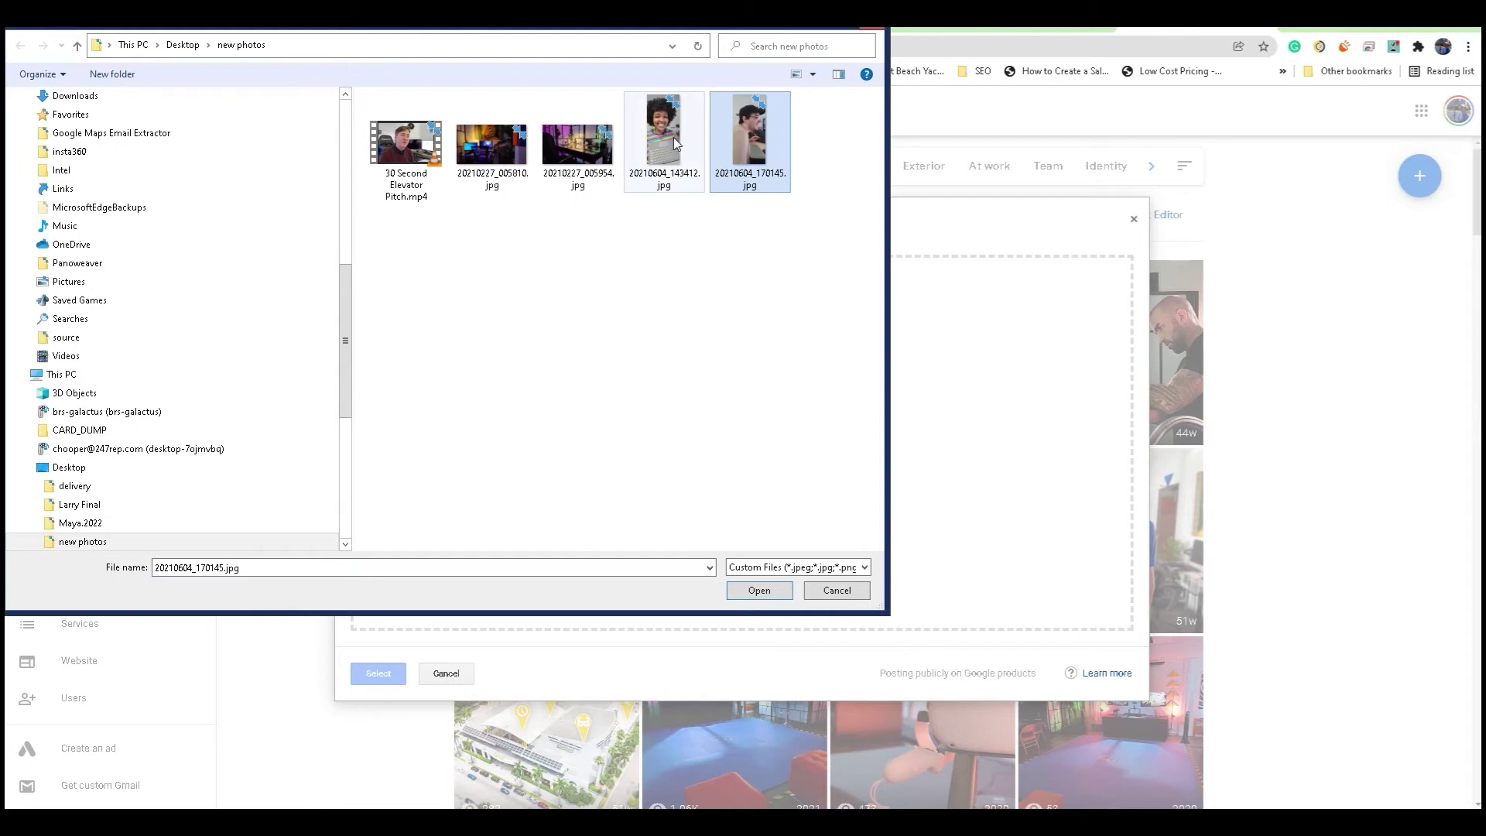
click(674, 137)
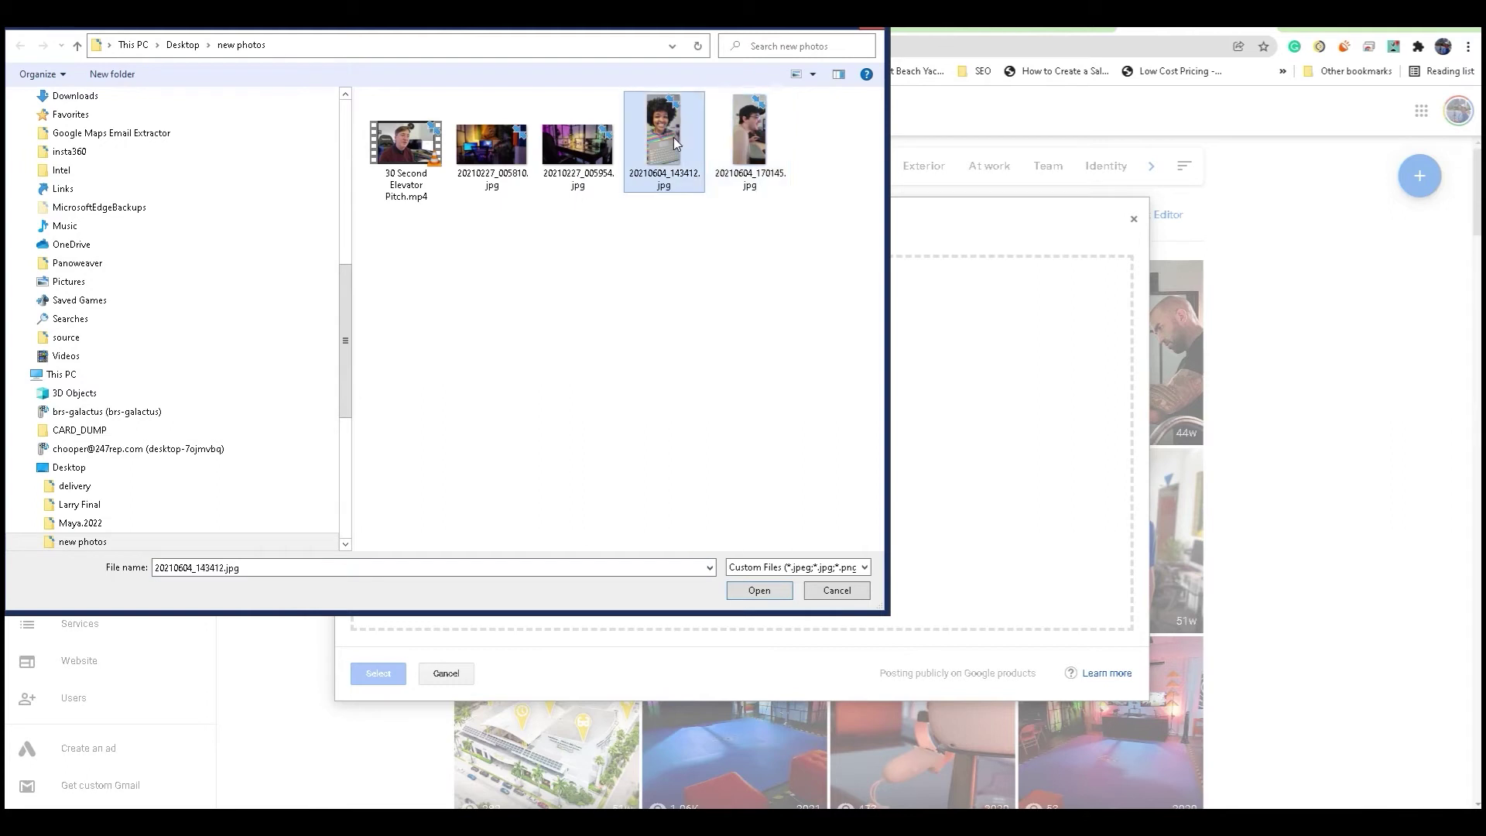
click(587, 158)
click(510, 149)
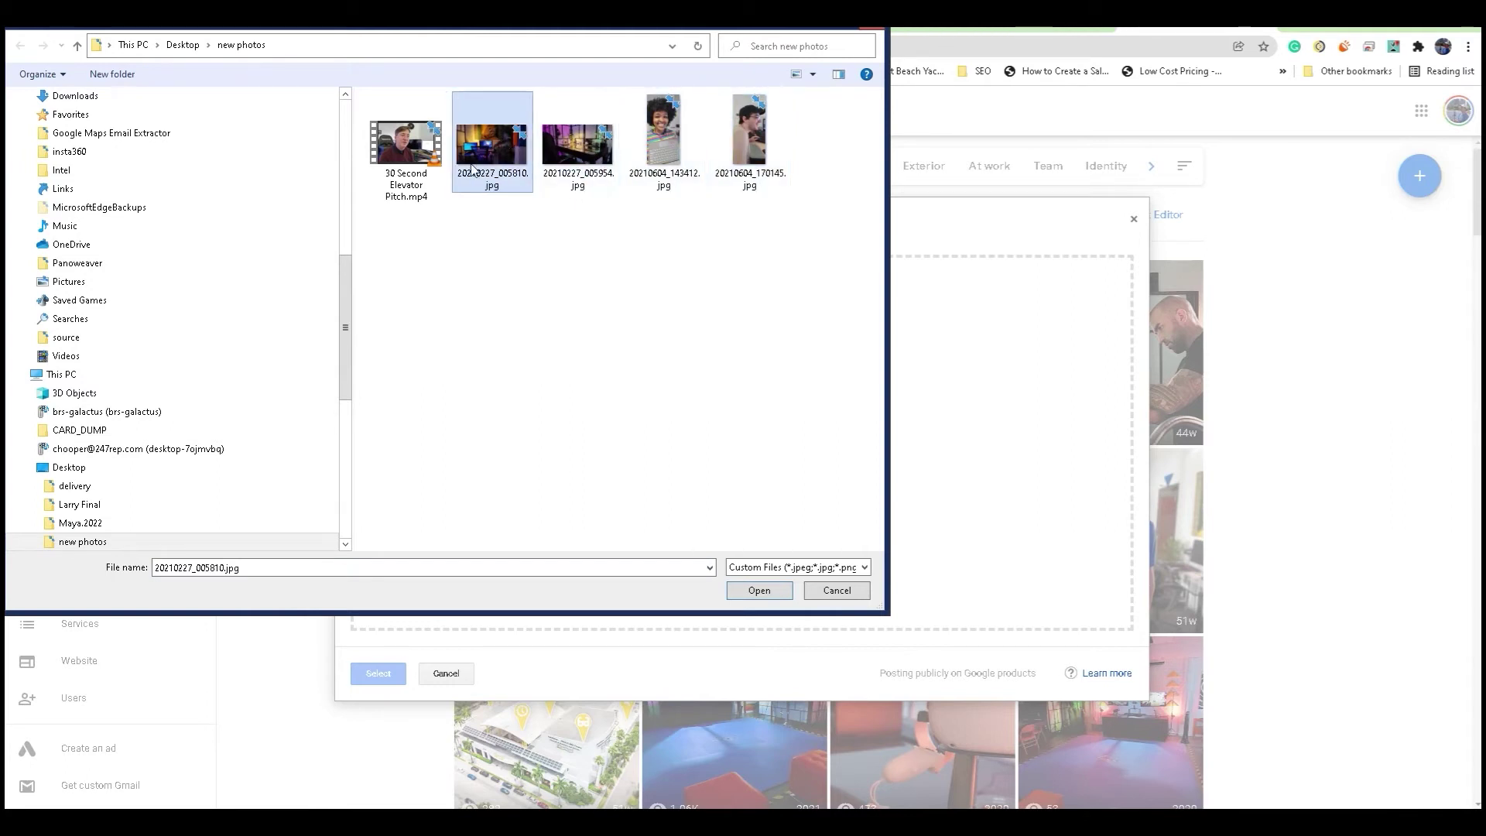
click(415, 163)
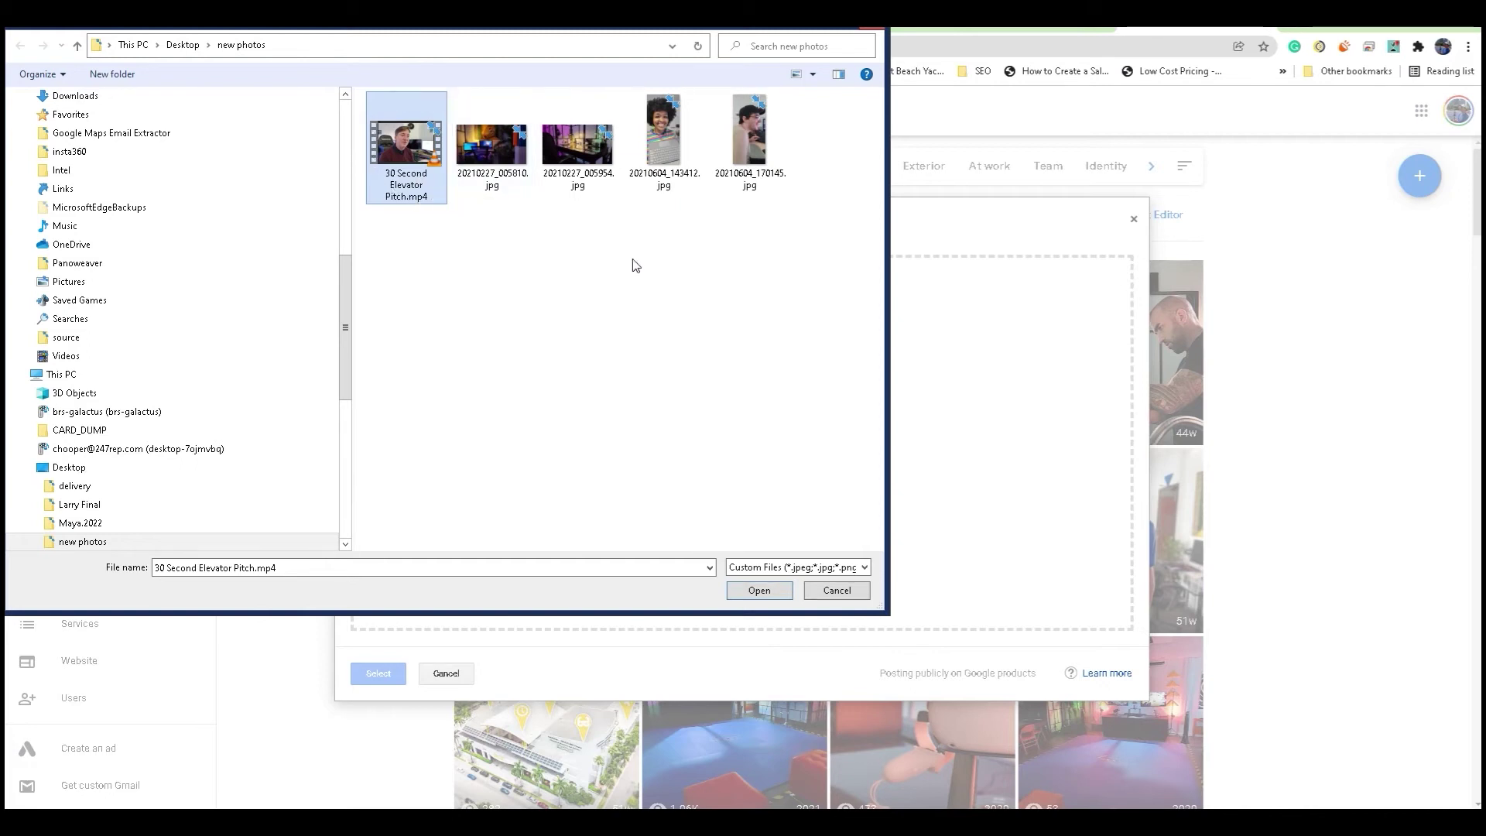
click(650, 281)
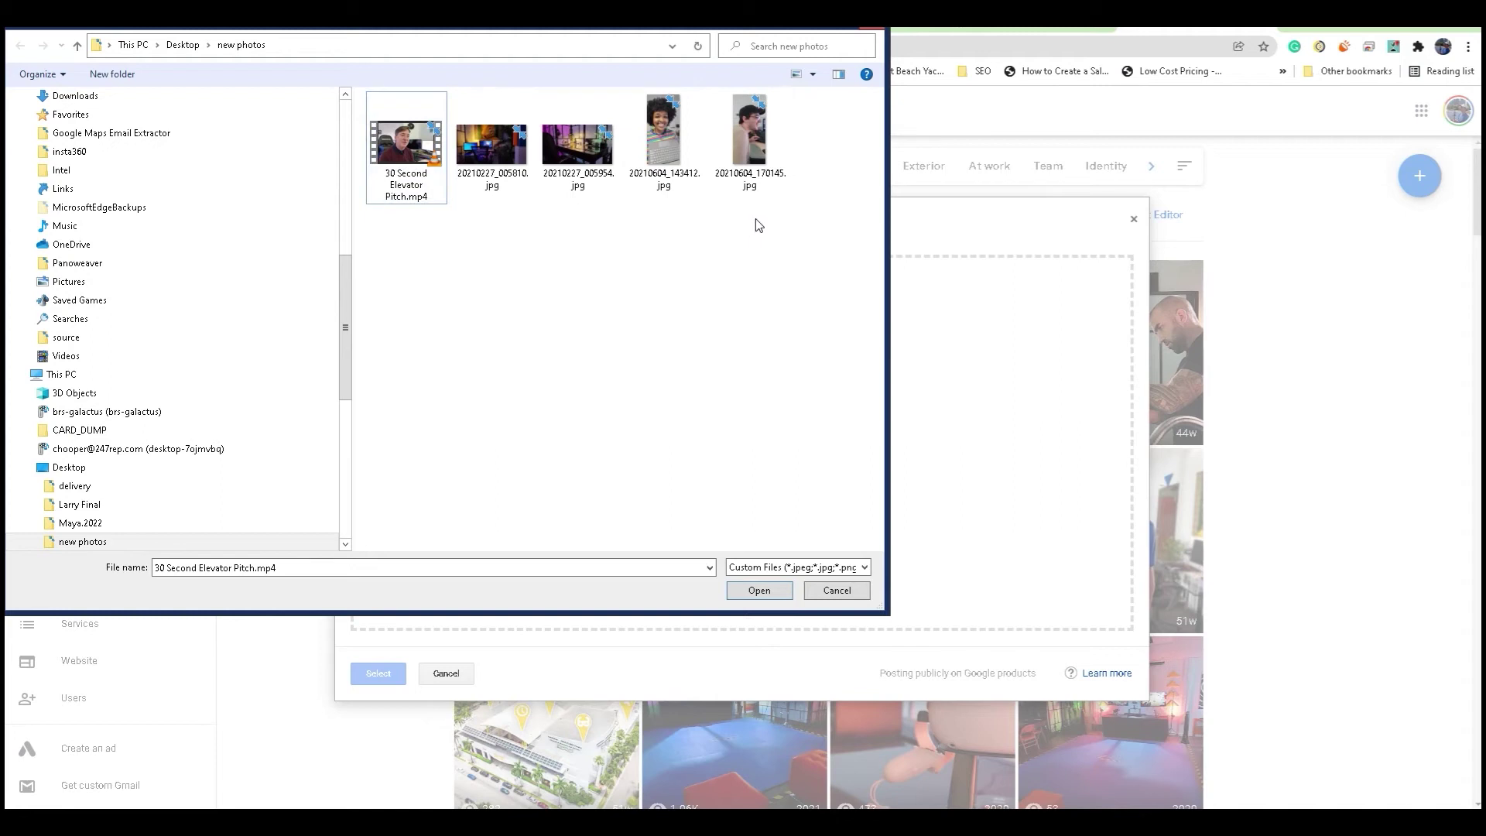
drag(766, 227, 583, 141)
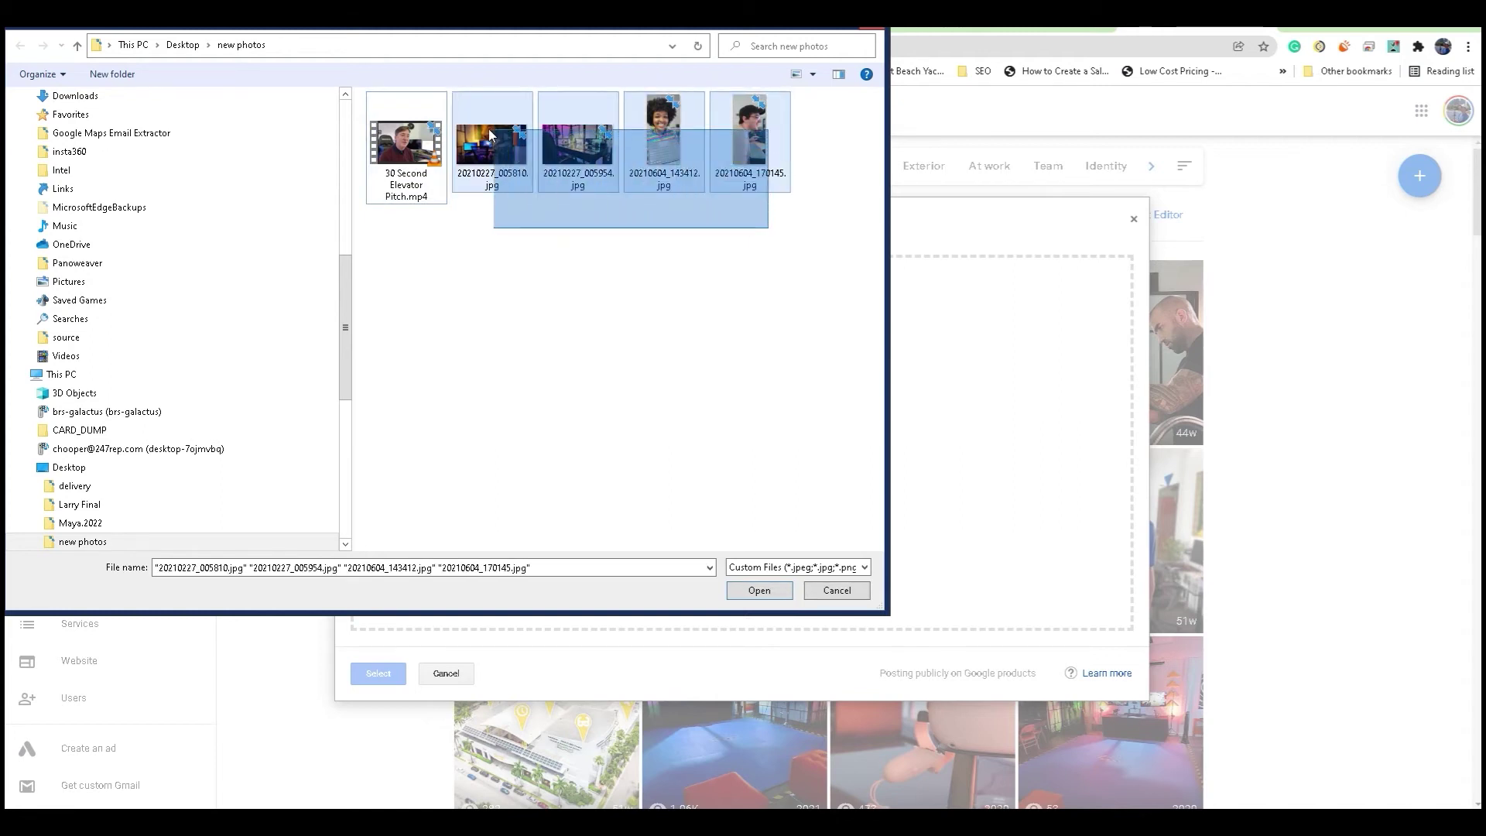
drag(490, 135, 489, 137)
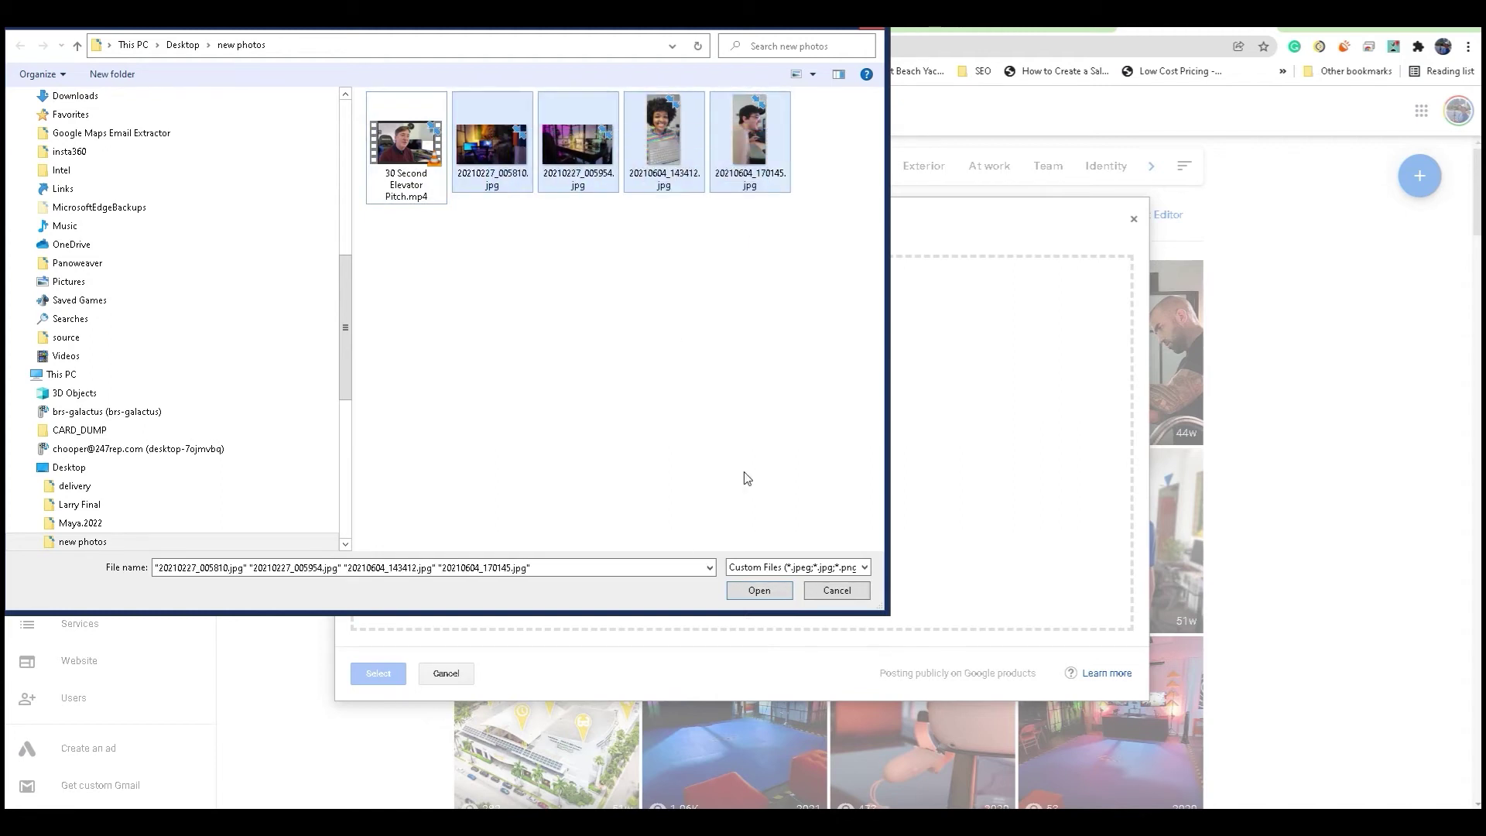
click(757, 592)
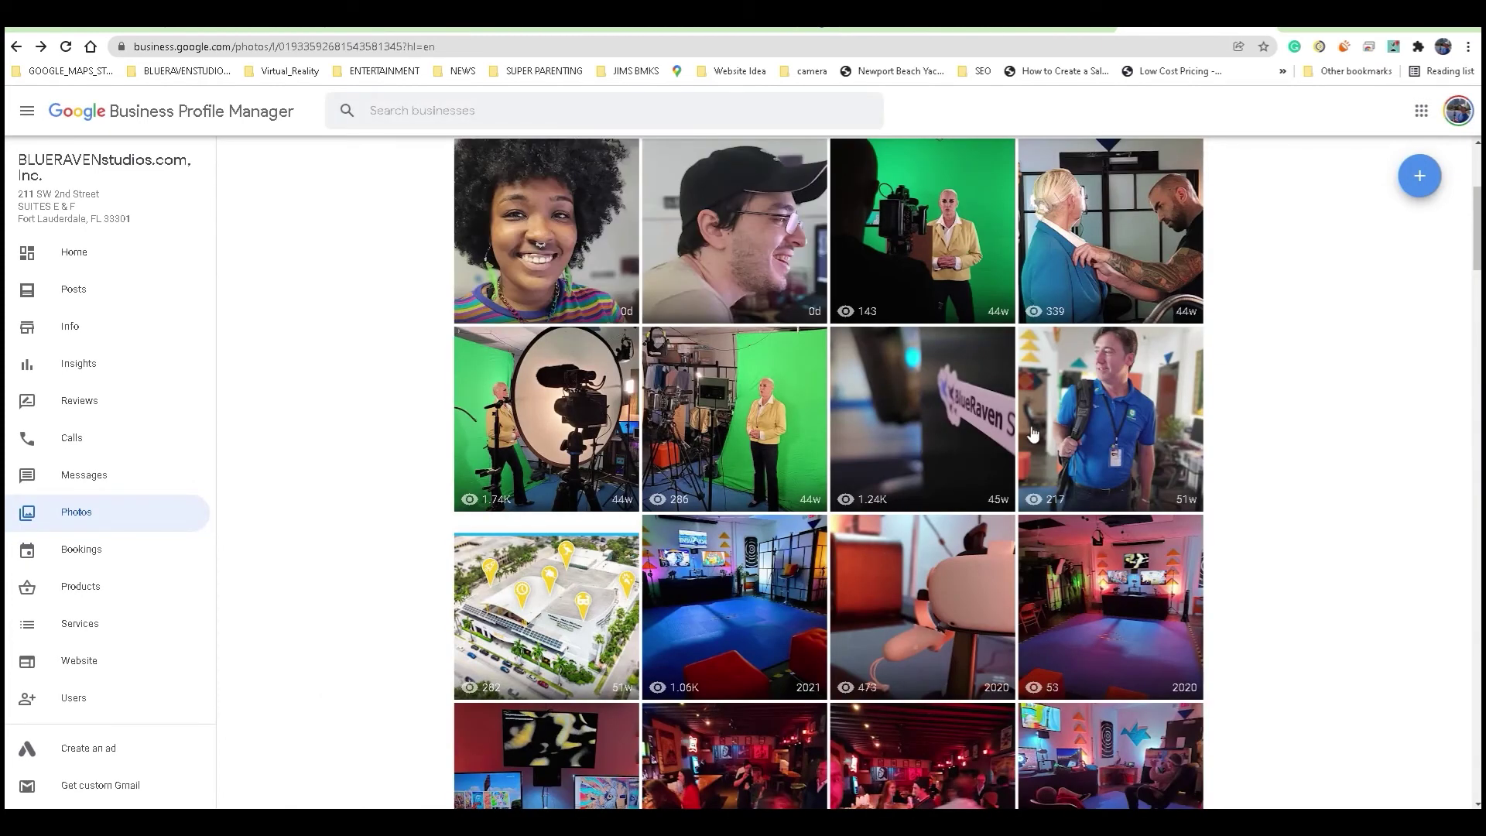
scroll(627, 244, up, 1)
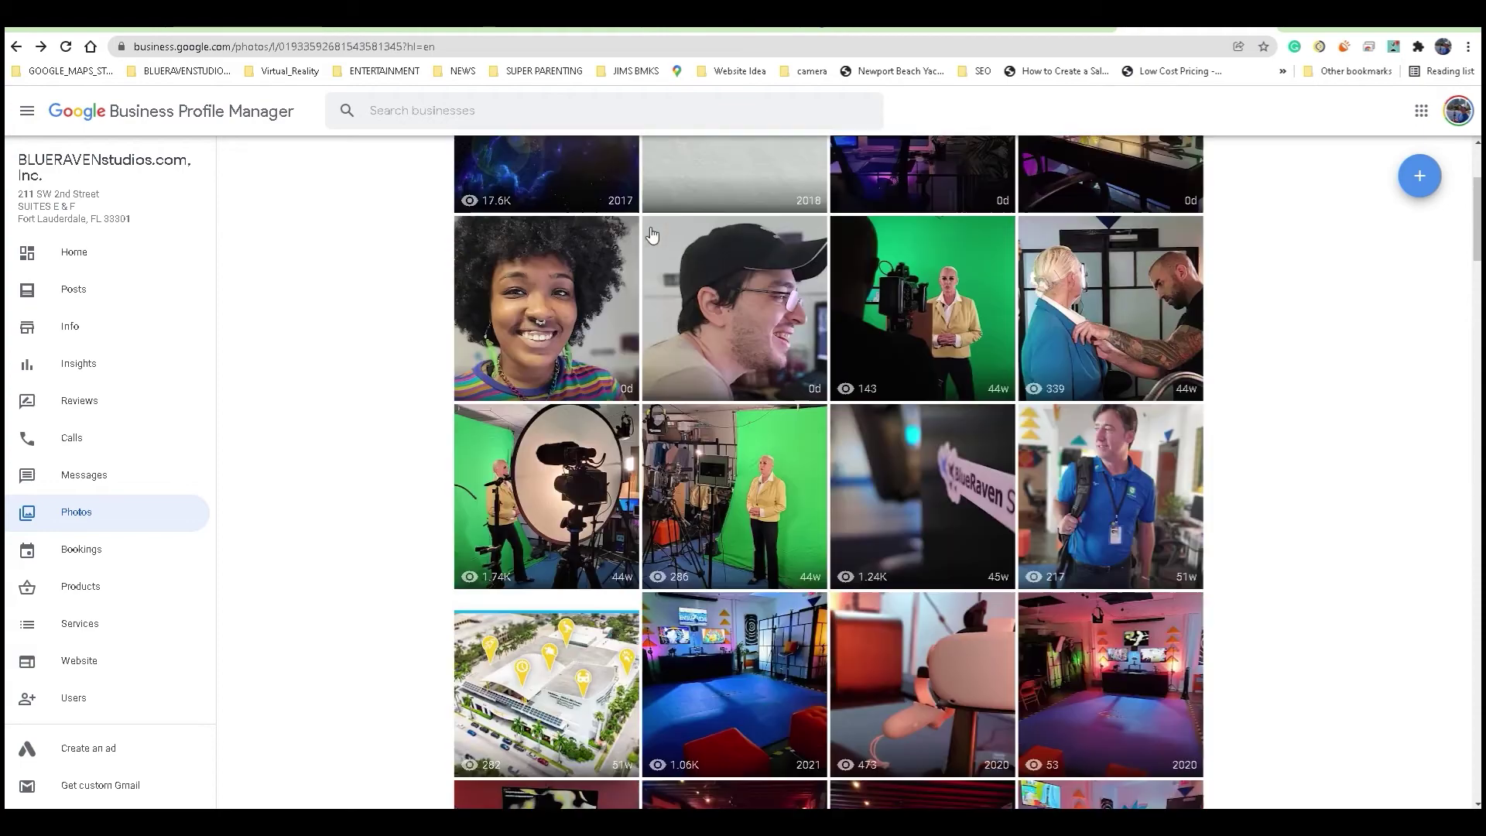